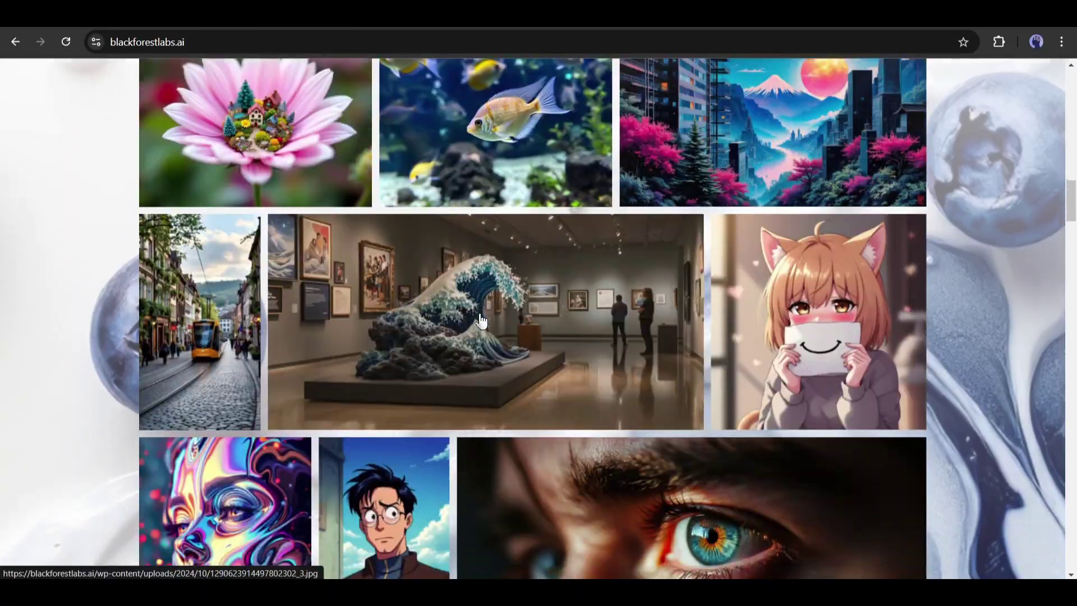
pyautogui.scroll(-9, 480, 321)
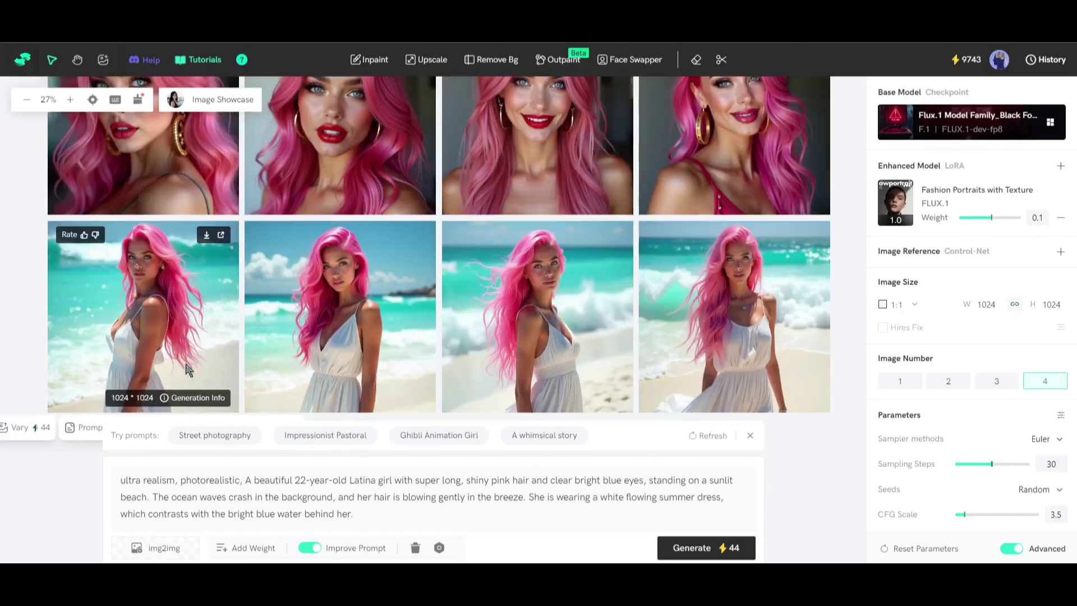
# Examine the FLUX variants on the Black Forest Labs website, comparing FLUX1.1 [pro], FLUX.1 [pro], FLUX.1 [dev] and FLUX.1 [schnell]
pyautogui.scroll(6, 255, 329)
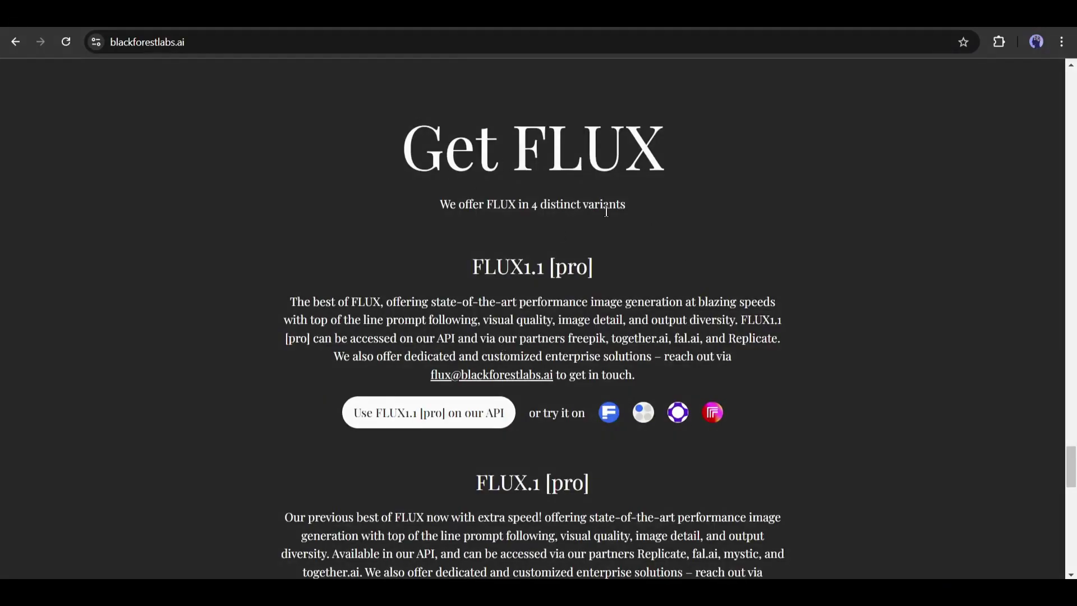
pyautogui.scroll(-4, 508, 256)
pyautogui.scroll(-10, 511, 318)
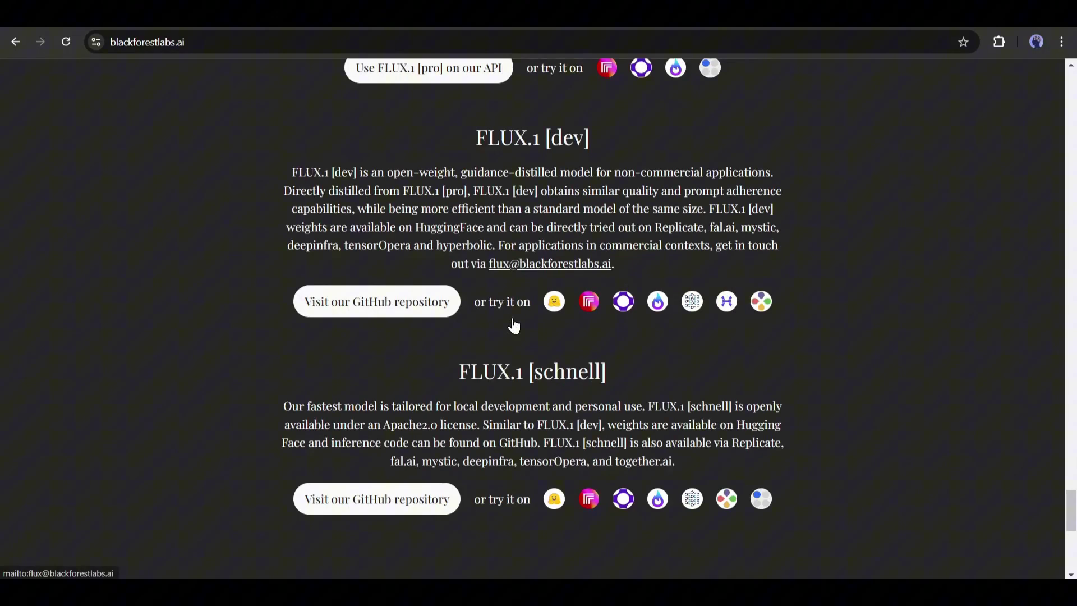
pyautogui.scroll(5, 487, 314)
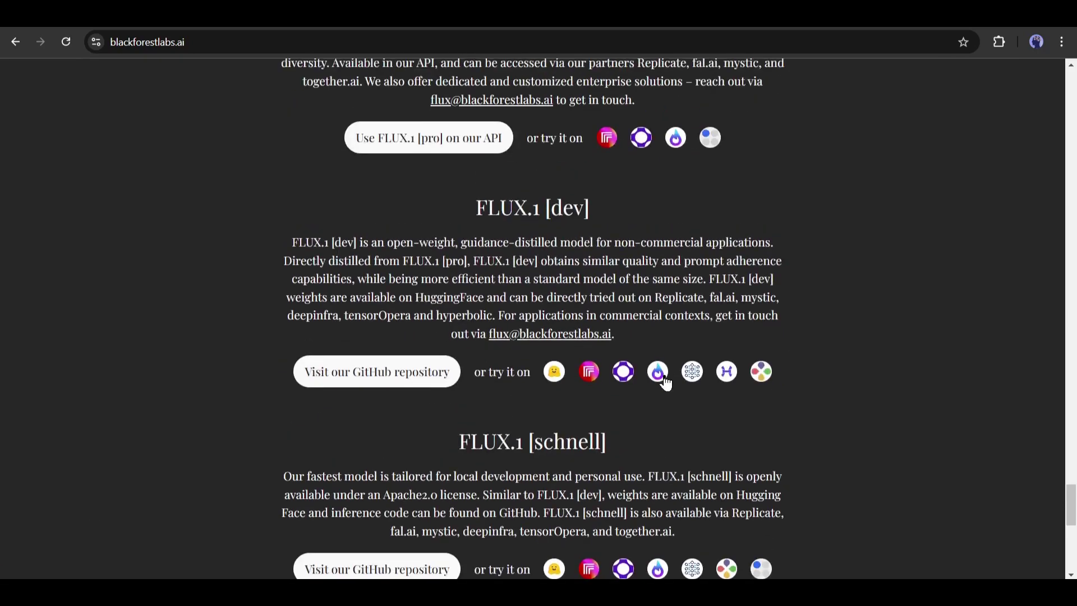
pyautogui.scroll(10, 667, 383)
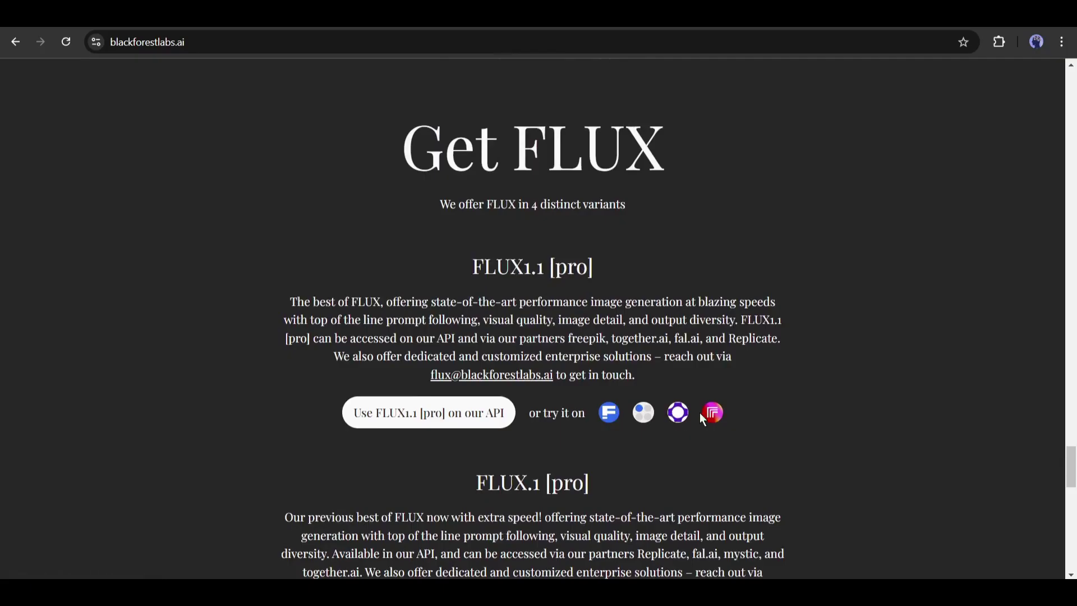
pyautogui.scroll(5, 673, 370)
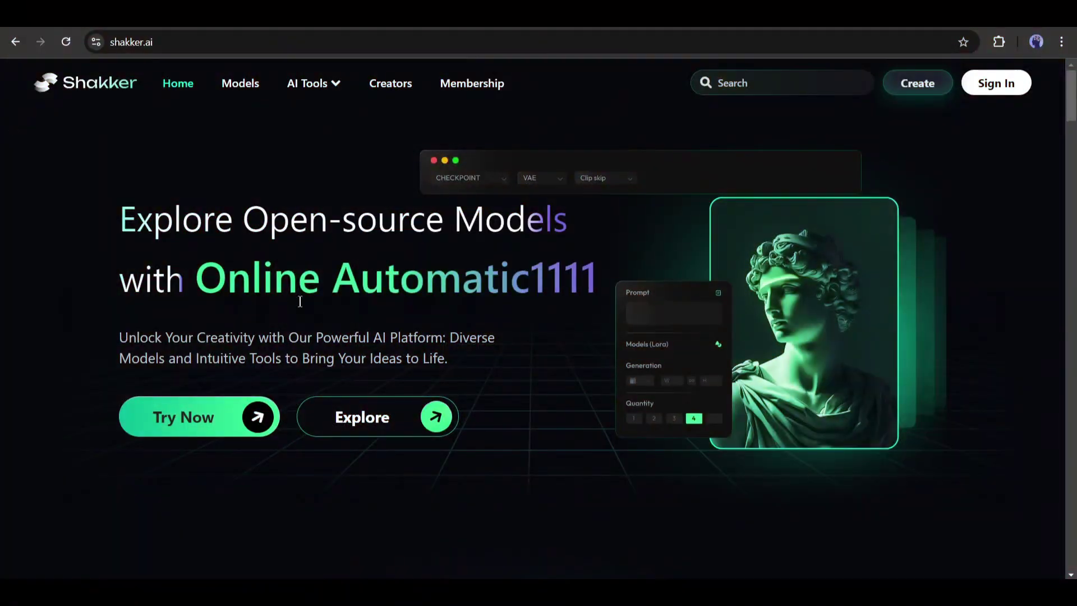
pyautogui.scroll(-3, 375, 285)
pyautogui.scroll(3, 375, 284)
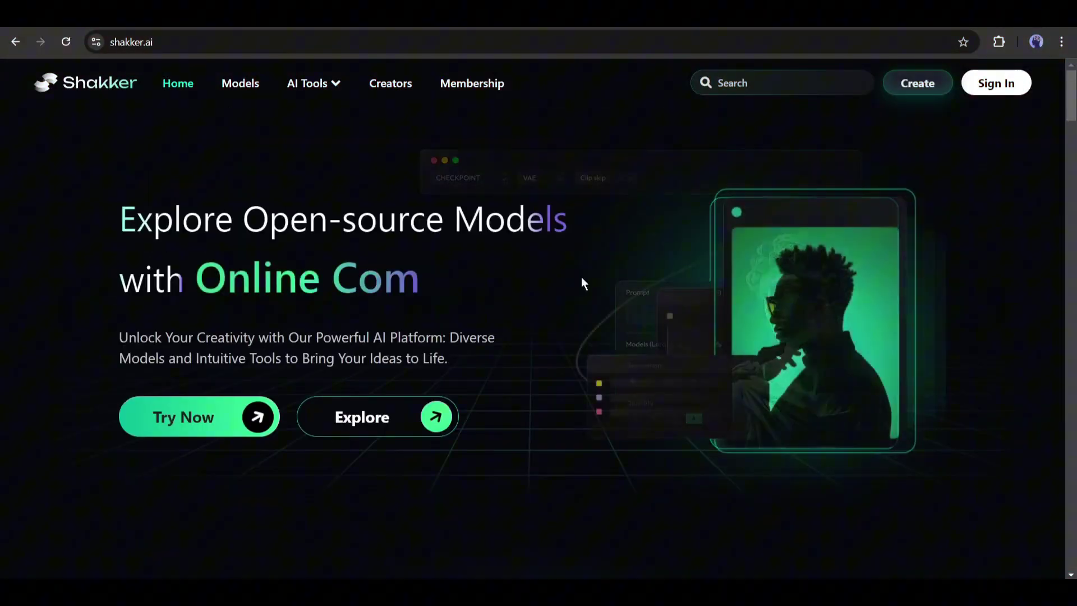
# Look over the featured models and creator tools on the Shakker home page and sign in to the account
pyautogui.scroll(-8, 452, 352)
pyautogui.scroll(-14, 455, 359)
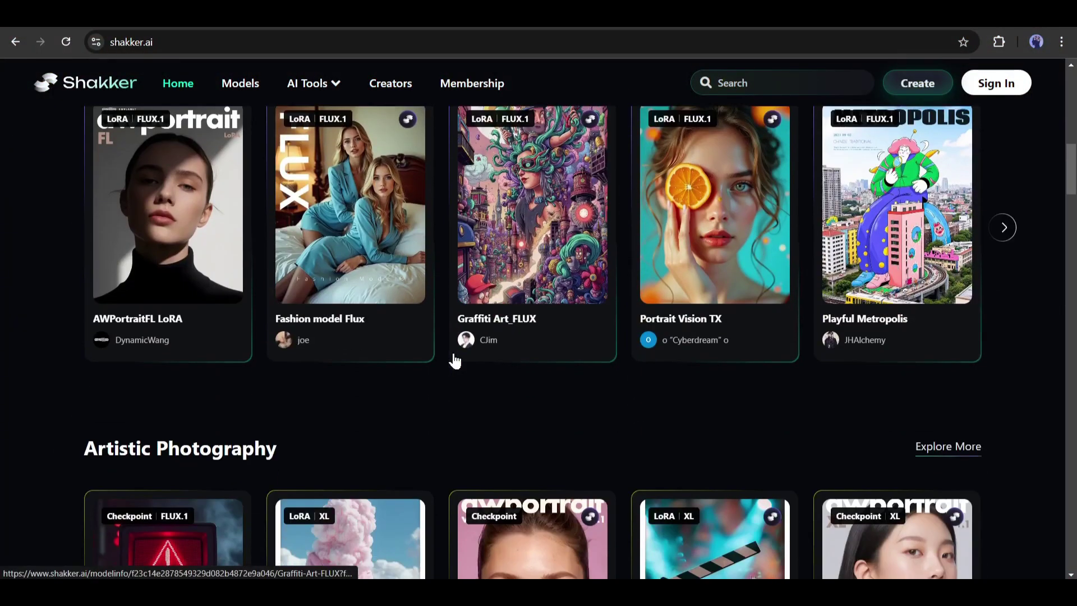
pyautogui.scroll(-7, 454, 355)
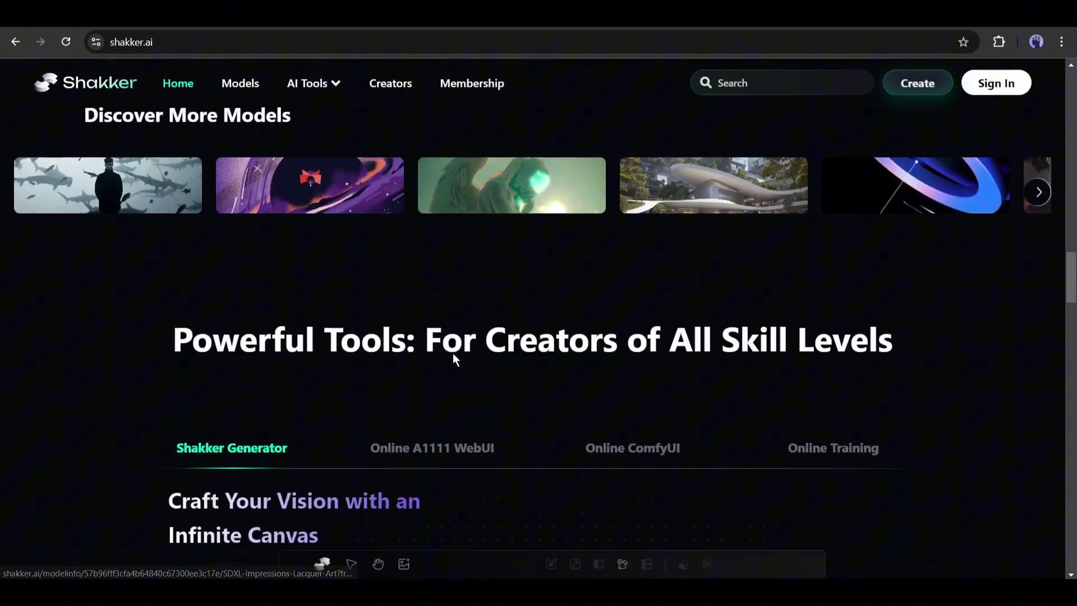
pyautogui.scroll(-1, 452, 332)
pyautogui.click(439, 240)
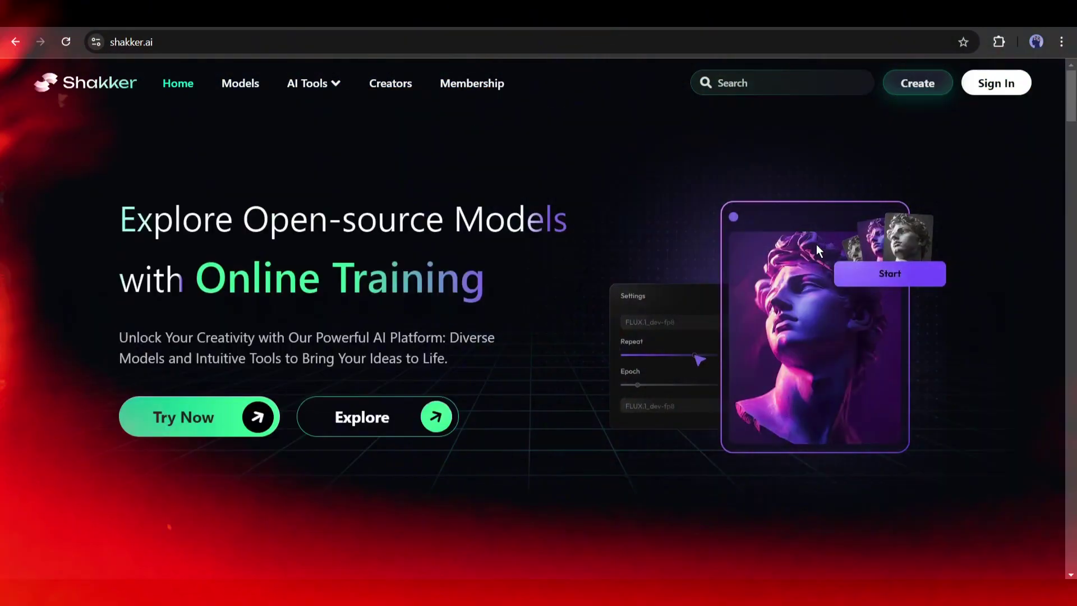
pyautogui.click(1016, 83)
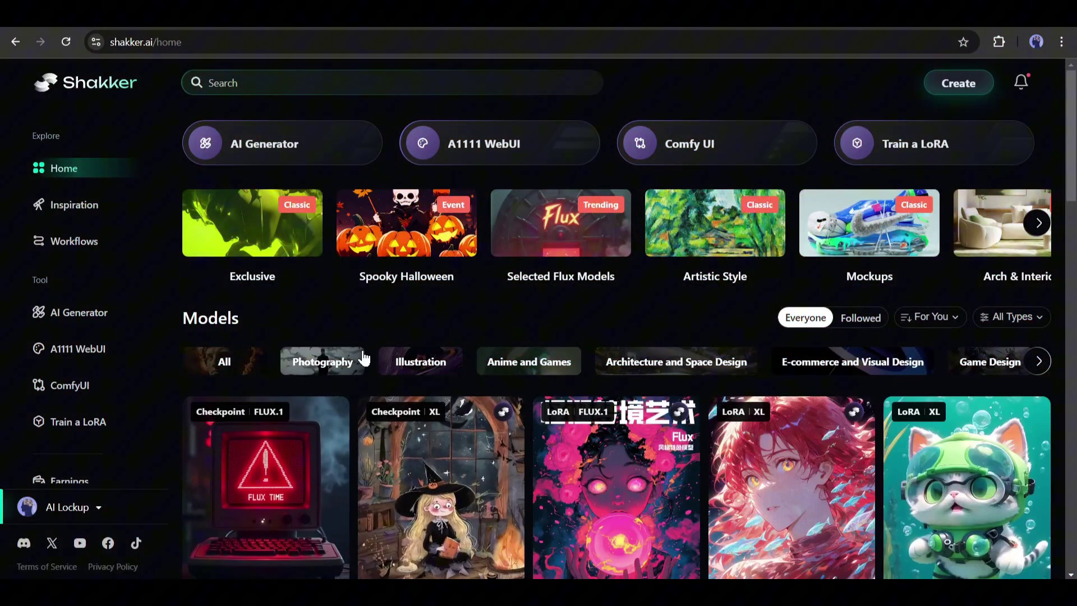
# Filter the model gallery by the Checkpoint model type and the FLUX.1 base model
pyautogui.scroll(-19, 604, 338)
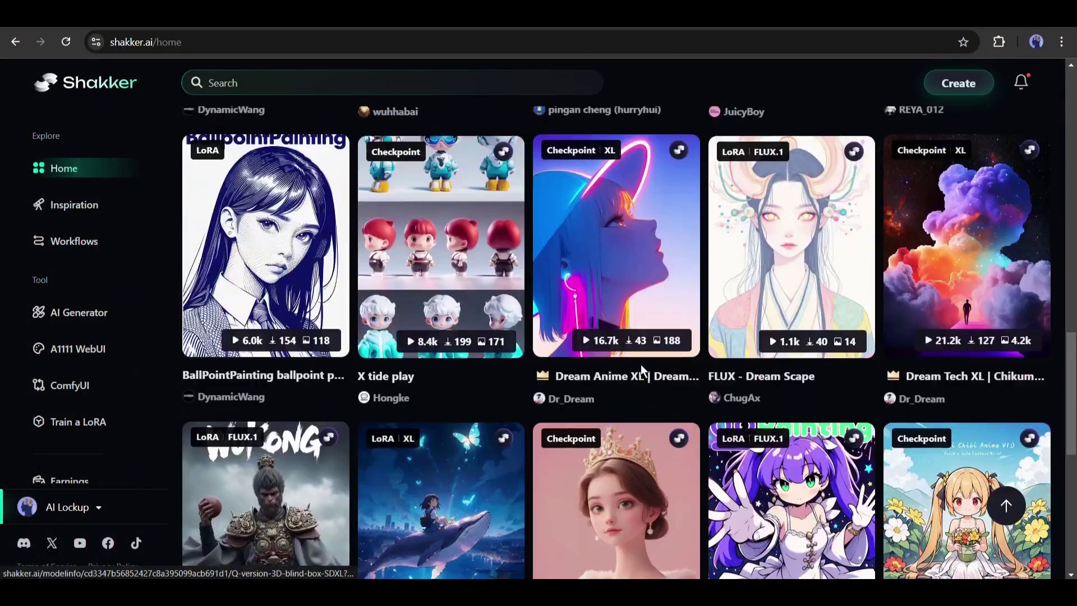
pyautogui.scroll(7, 641, 365)
pyautogui.scroll(12, 641, 364)
pyautogui.click(1010, 317)
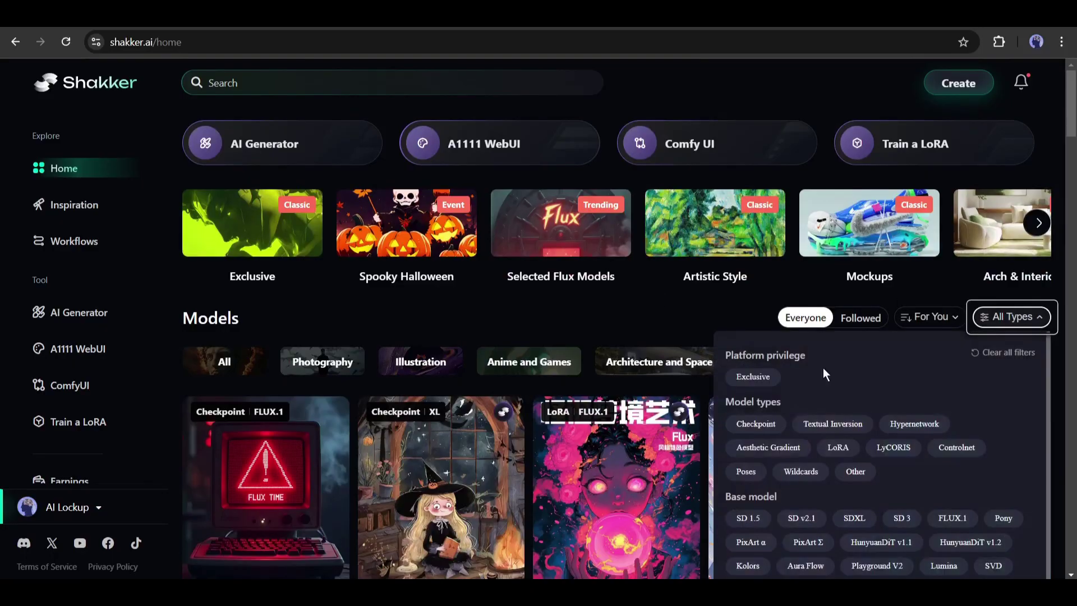
pyautogui.click(770, 432)
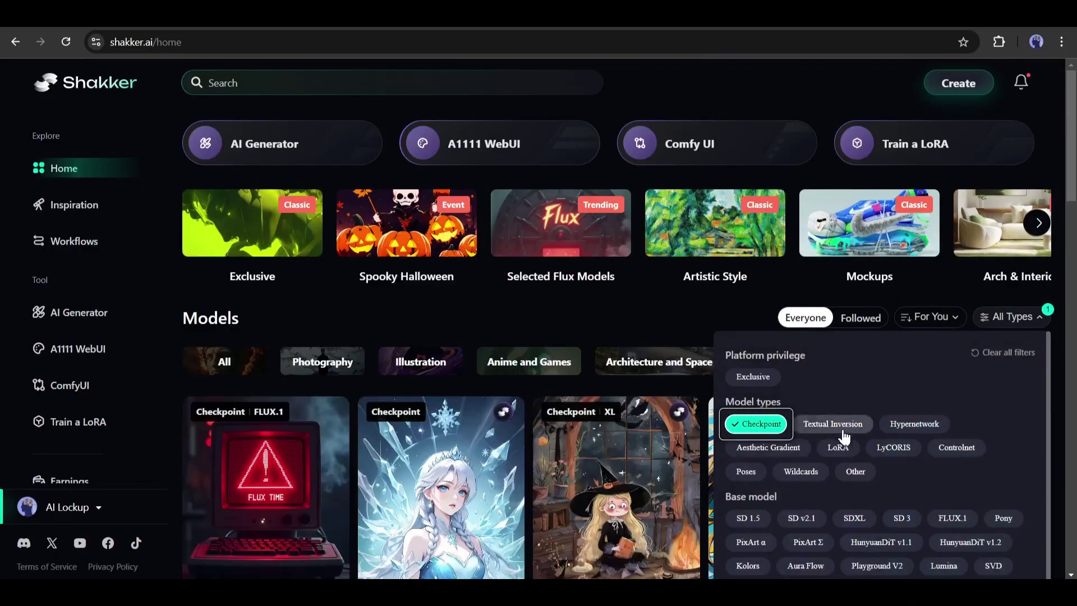
pyautogui.scroll(-1, 893, 463)
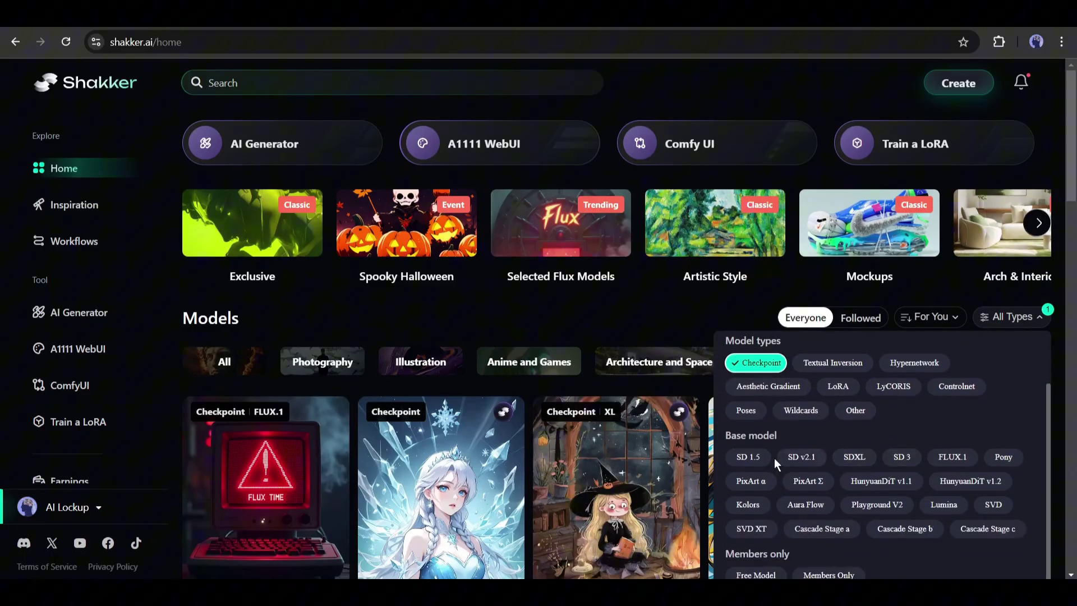
pyautogui.click(944, 458)
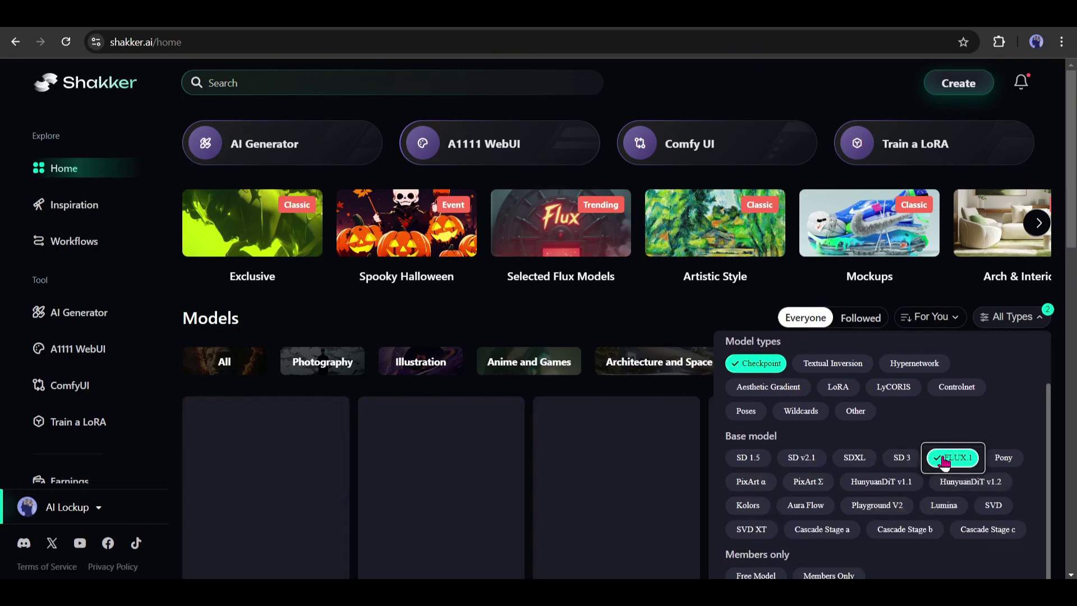
pyautogui.click(496, 321)
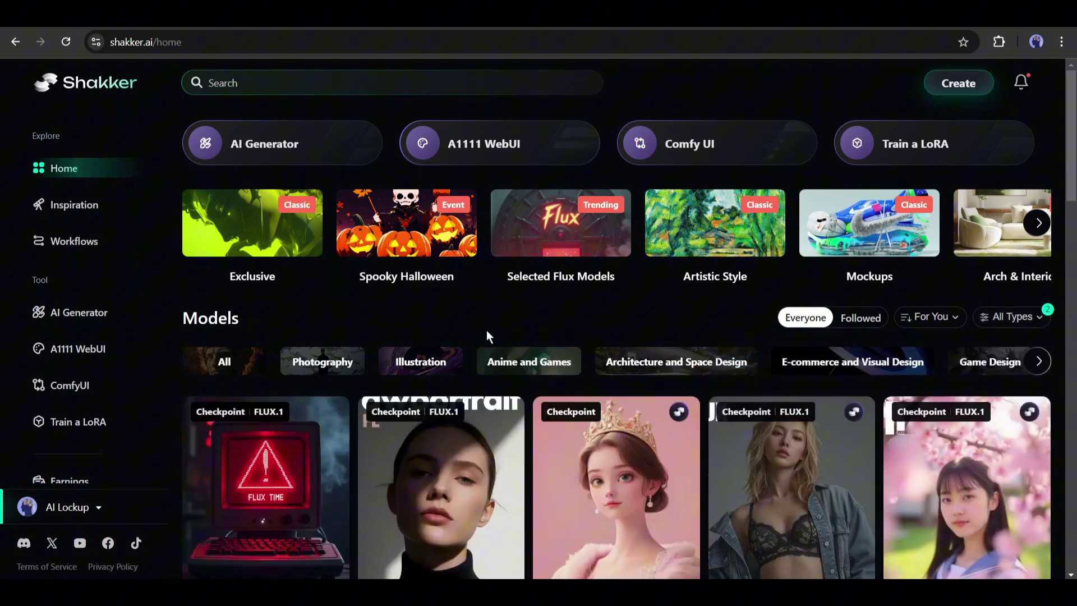
# Open the Flux.1 Model Family_Black Forest Labs checkpoint and run it in the AI generator
pyautogui.scroll(-3, 483, 333)
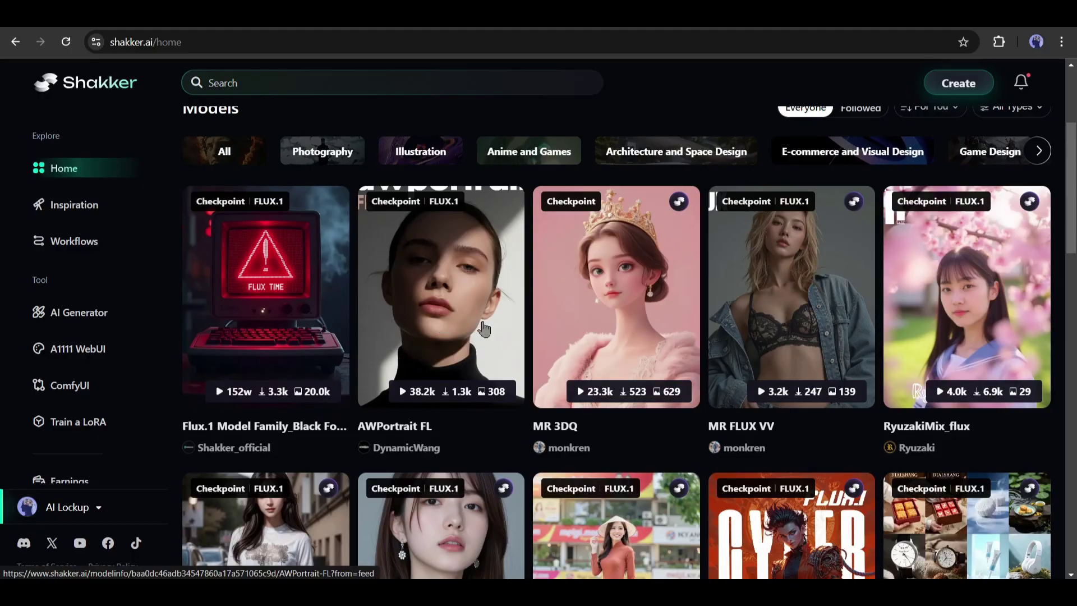
pyautogui.click(259, 314)
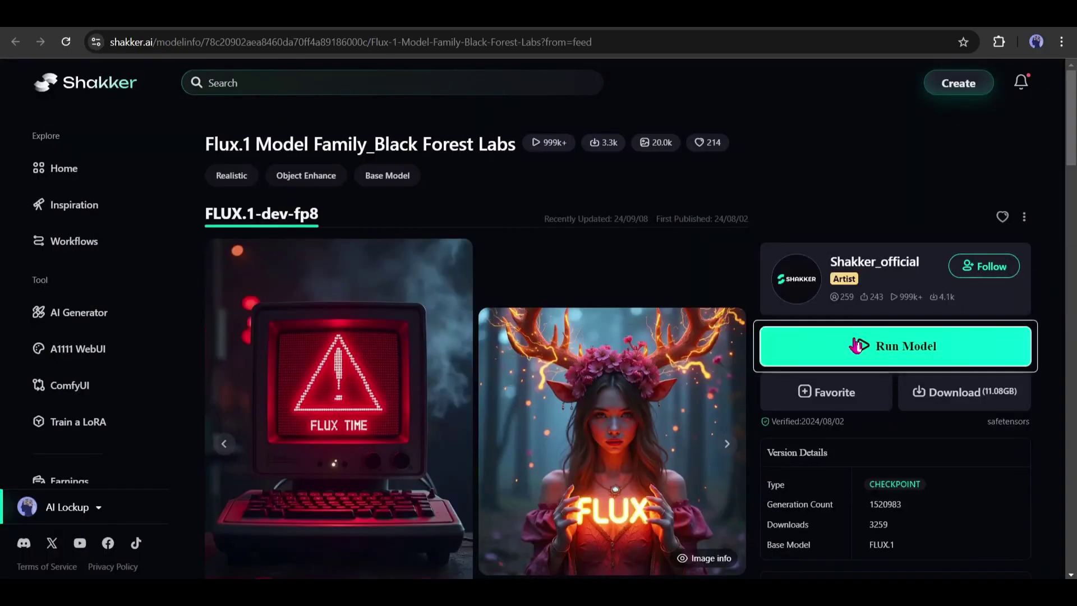
pyautogui.click(856, 344)
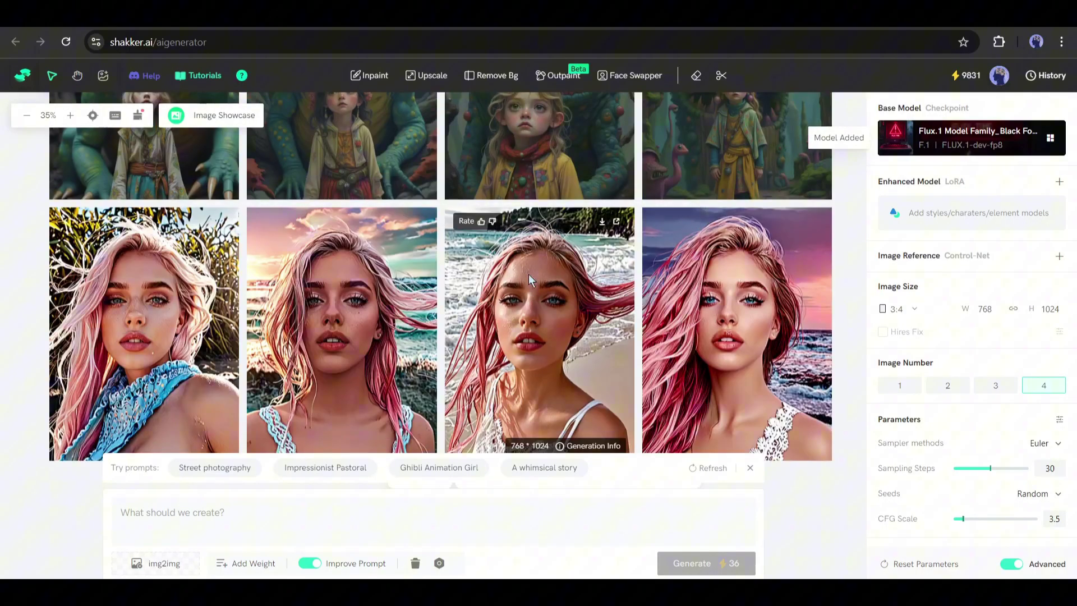
pyautogui.scroll(2, 490, 279)
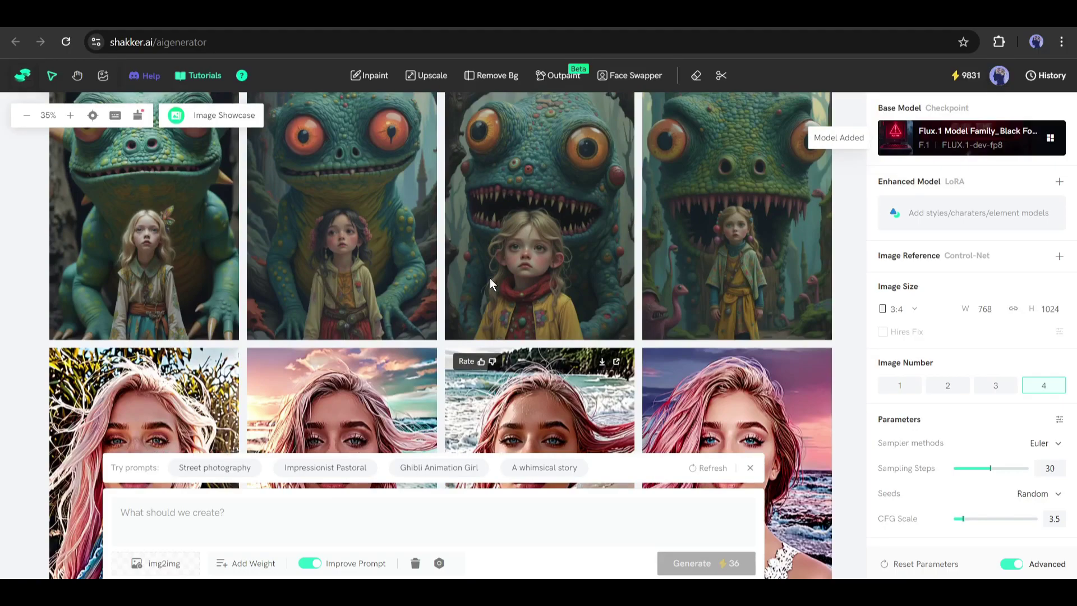
pyautogui.scroll(-3, 492, 281)
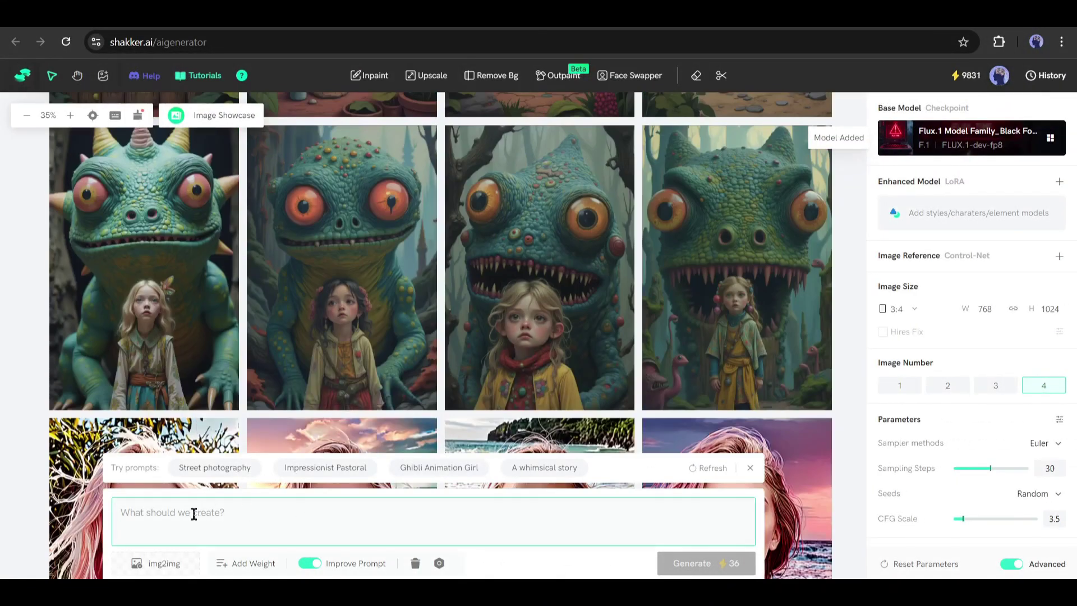
pyautogui.click(193, 514)
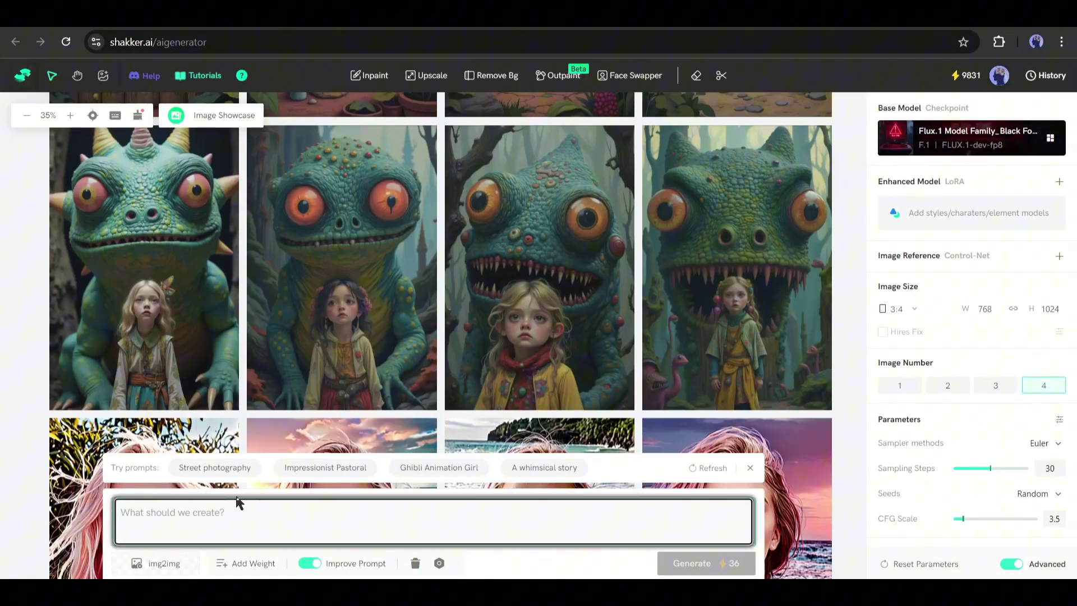
pyautogui.click(539, 267)
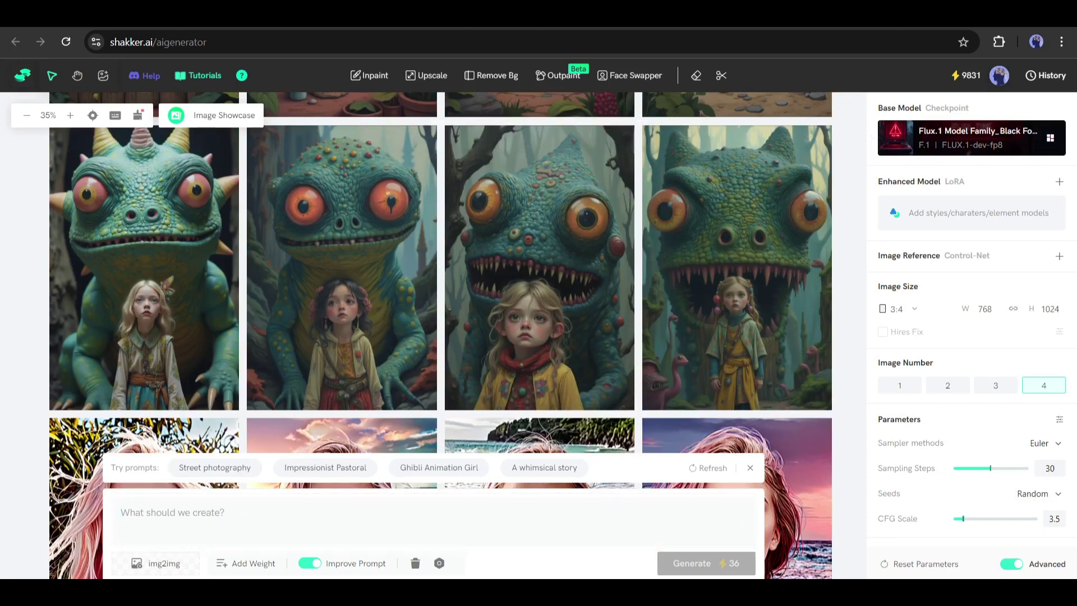
# Copy the first half-body portrait prompt from the Influencer Prompt document into the image generator's prompt and turn off Improve Prompt
pyautogui.click(365, 20)
pyautogui.scroll(-1, 309, 400)
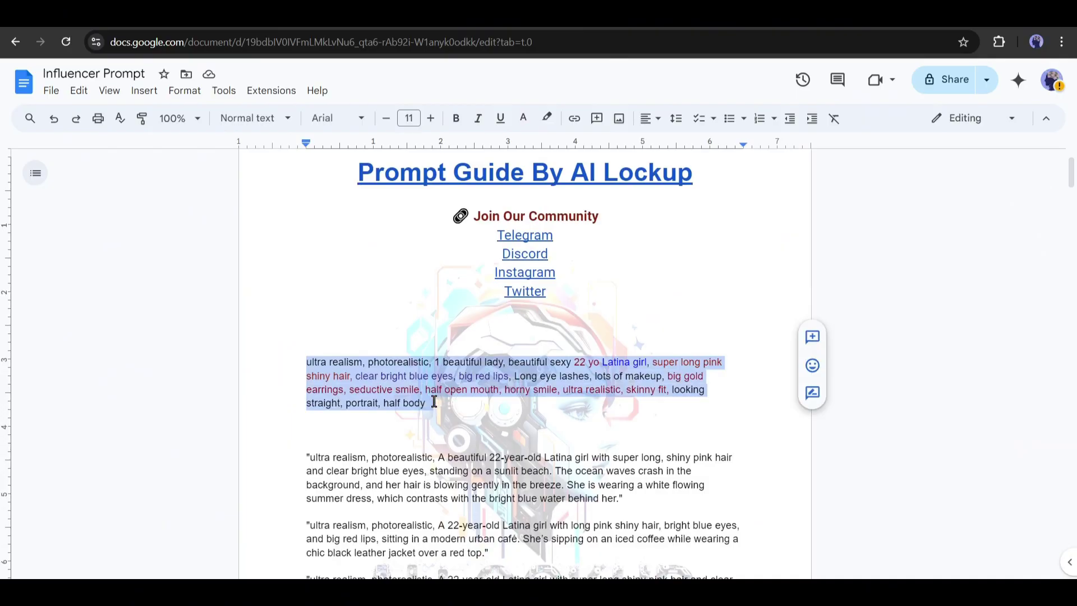
pyautogui.hotkey('ctrl', 'Tab')
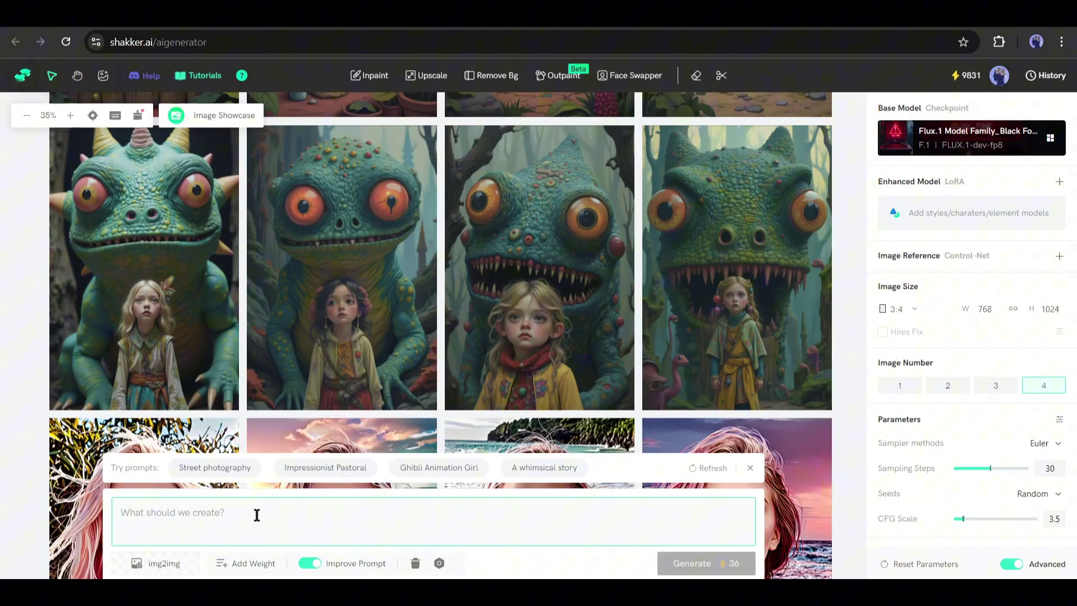
pyautogui.write('ultra realism, photorealistic, 1 beautiful lady, beautiful sexy 22 yo Latina girl, super long pink shiny hair, clear bright blue eyes, big red lips, Long eye lashes, lots of makeup, big gold earrings, seductive smile, half open mouth, horny smile, ultra realistic, skinny fit, looking straight, portrait, half body')
pyautogui.click(310, 563)
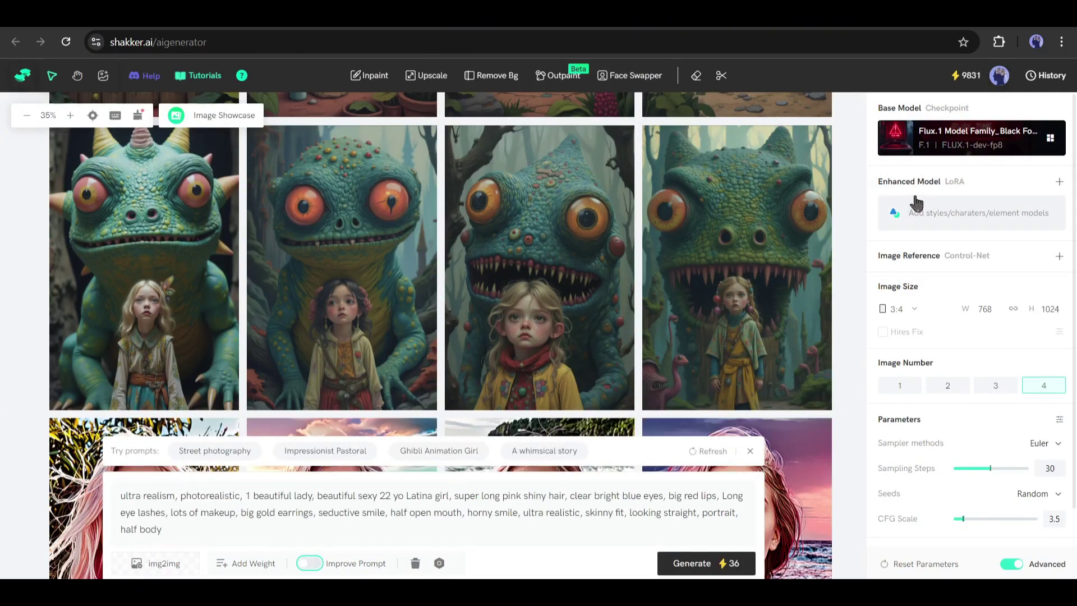
# Add the Fashion Portraits with Texture LoRA and generate four images at a 1:1 size of 1024 by 1024
pyautogui.click(992, 147)
pyautogui.click(952, 216)
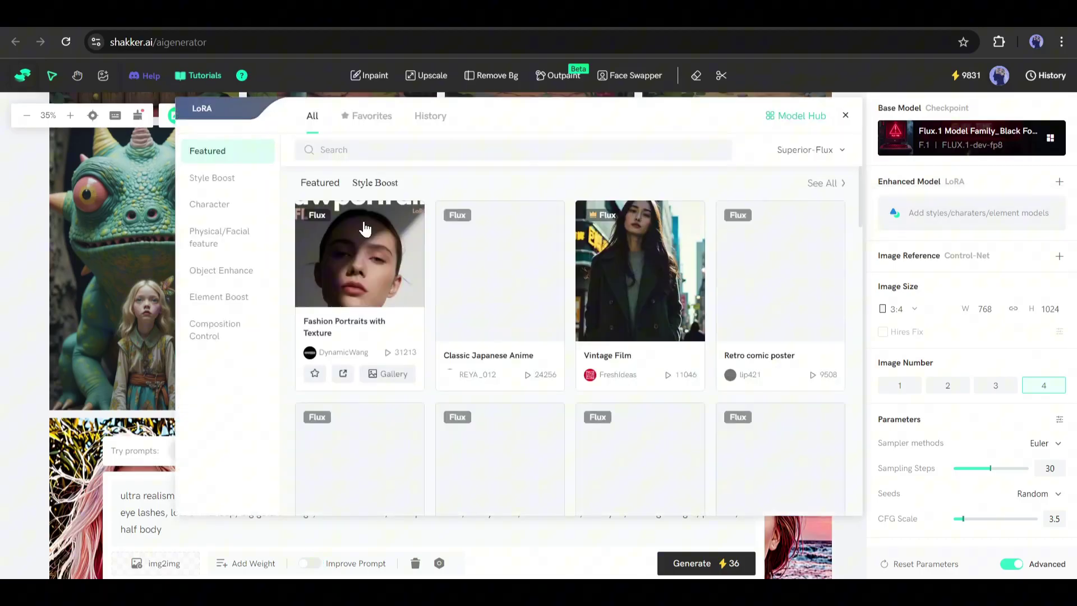
pyautogui.click(359, 269)
pyautogui.click(908, 321)
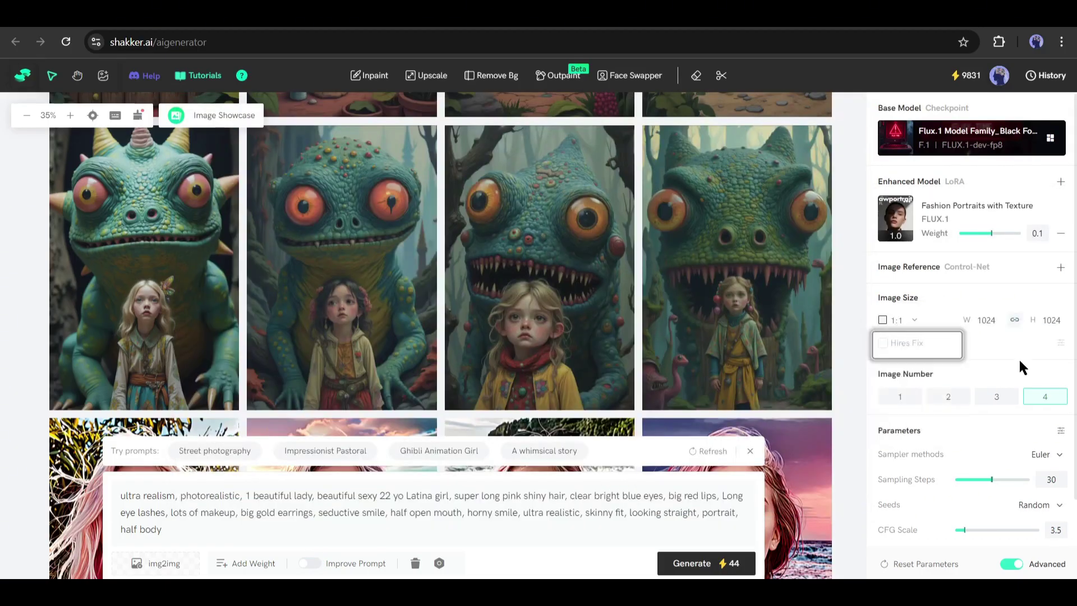
pyautogui.scroll(-1, 1008, 346)
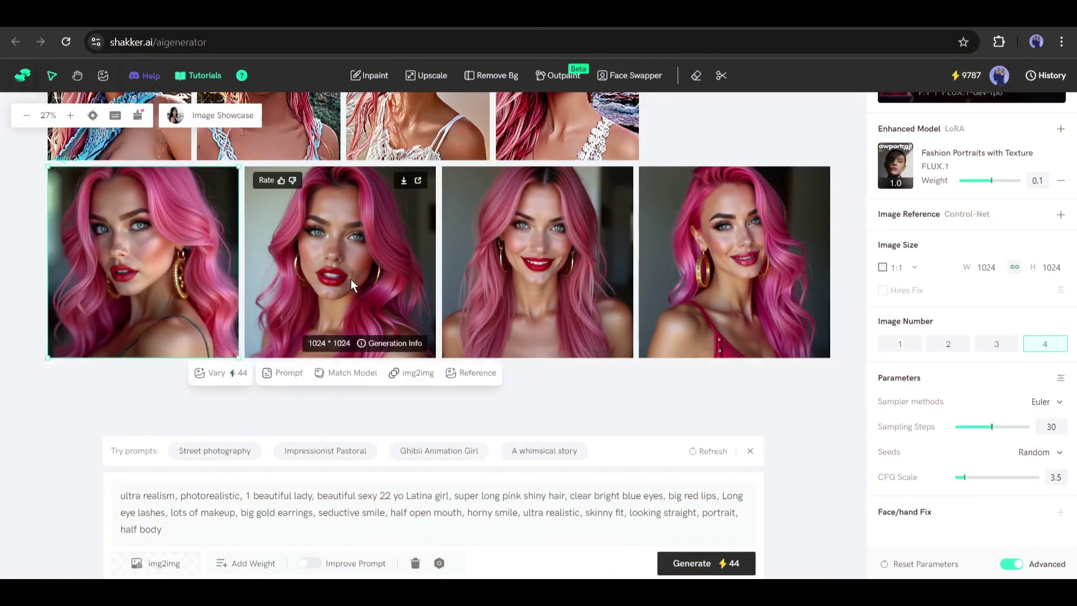
# Review the four generated pink-haired portraits up close and download the second one
pyautogui.scroll(5, 352, 279)
pyautogui.scroll(-6, 359, 253)
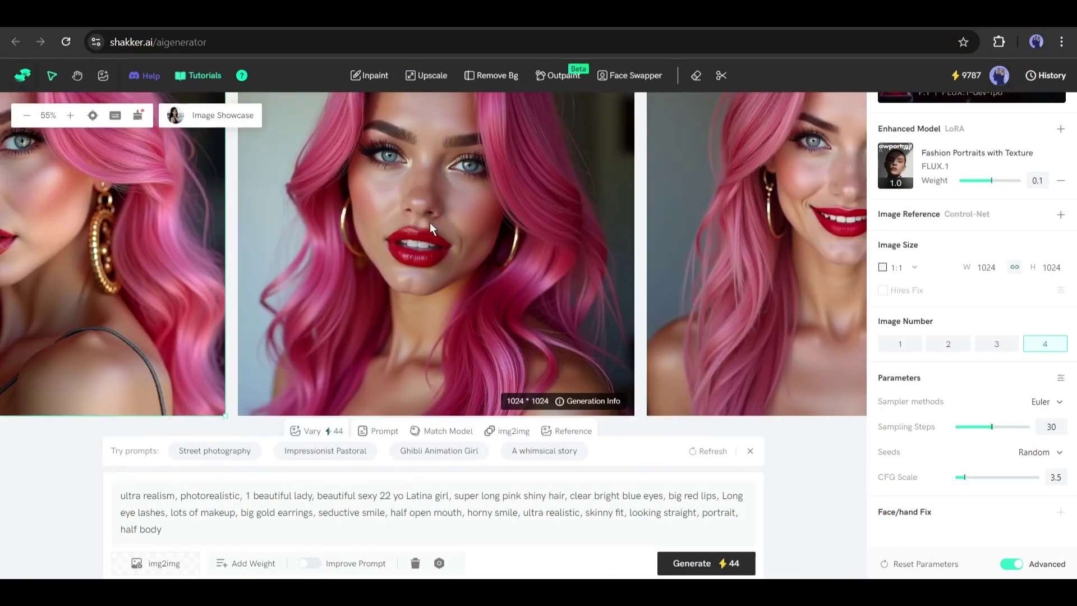
pyautogui.scroll(-3, 432, 227)
pyautogui.moveTo(518, 310); pyautogui.dragTo(531, 391)
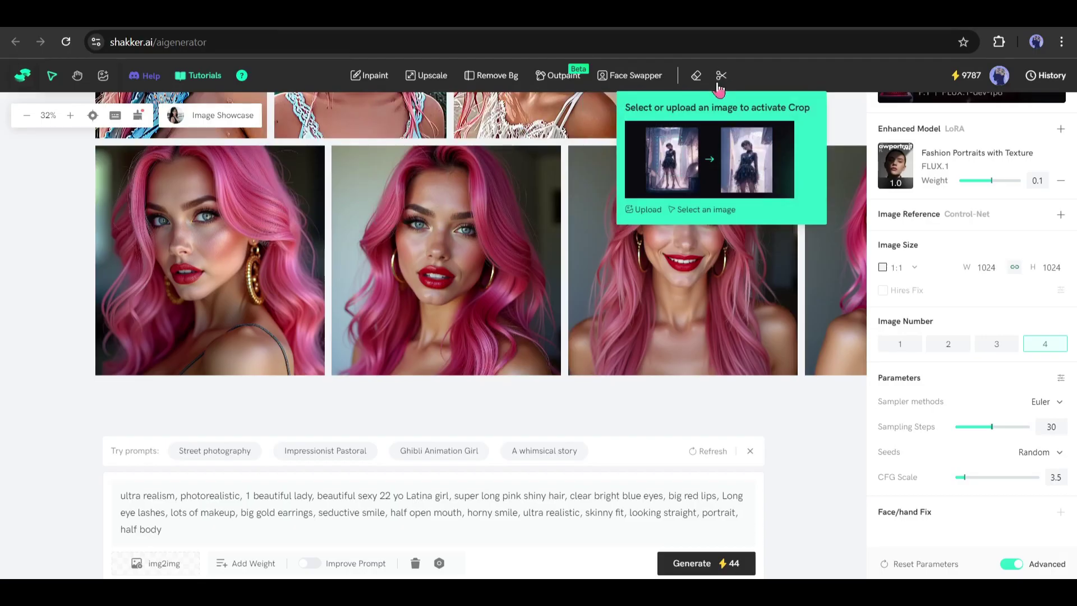
pyautogui.moveTo(470, 245)
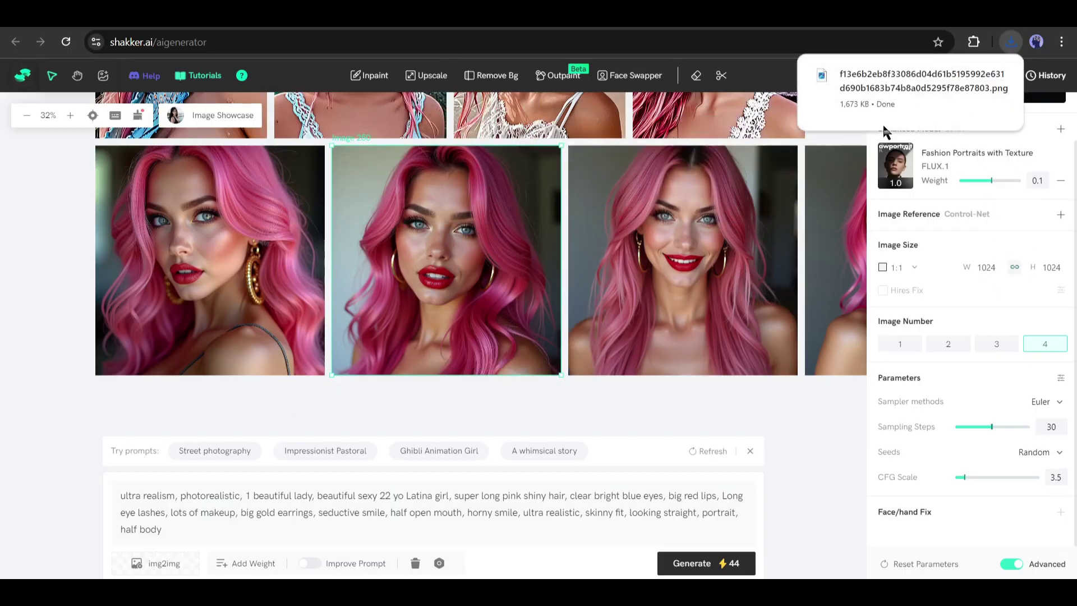
# Replace the prompt with the sunlit-beach, white-summer-dress one from the Influencer Prompt document and generate four images with Improve Prompt on
pyautogui.tripleClick(346, 518)
pyautogui.hotkey('ctrl', 'Tab')
pyautogui.moveTo(310, 318); pyautogui.dragTo(617, 358)
pyautogui.hotkey('ctrl', 'c')
pyautogui.hotkey('ctrl', 'shift', 'Tab')
pyautogui.hotkey('ctrl', 'v')
pyautogui.click(706, 563)
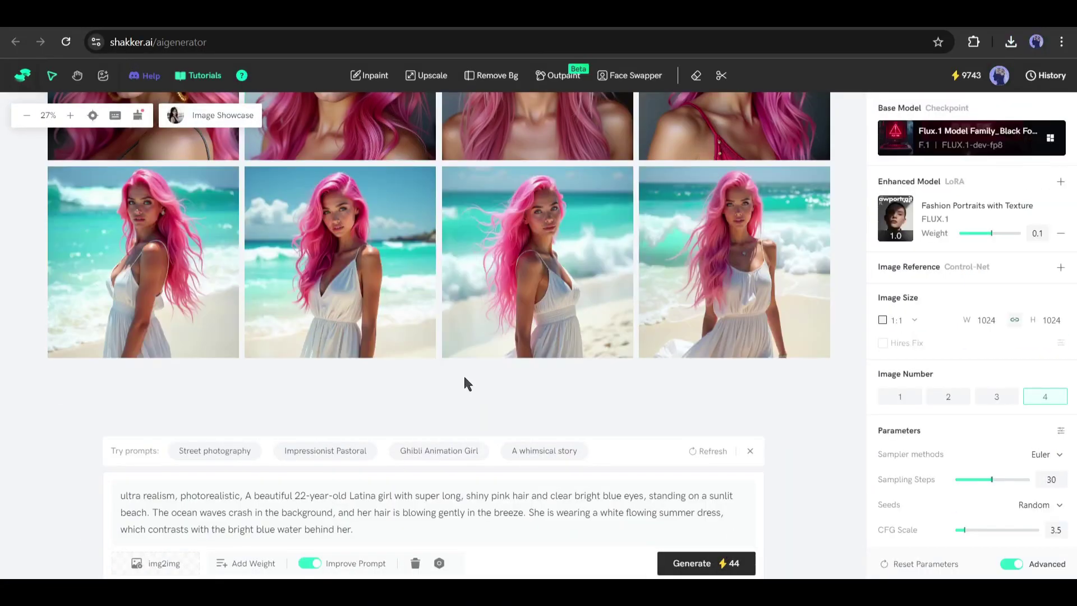
# Examine the generated beach images up close and compare the woman's face with the earlier portraits for consistency
pyautogui.scroll(3, 465, 383)
pyautogui.scroll(2, 257, 353)
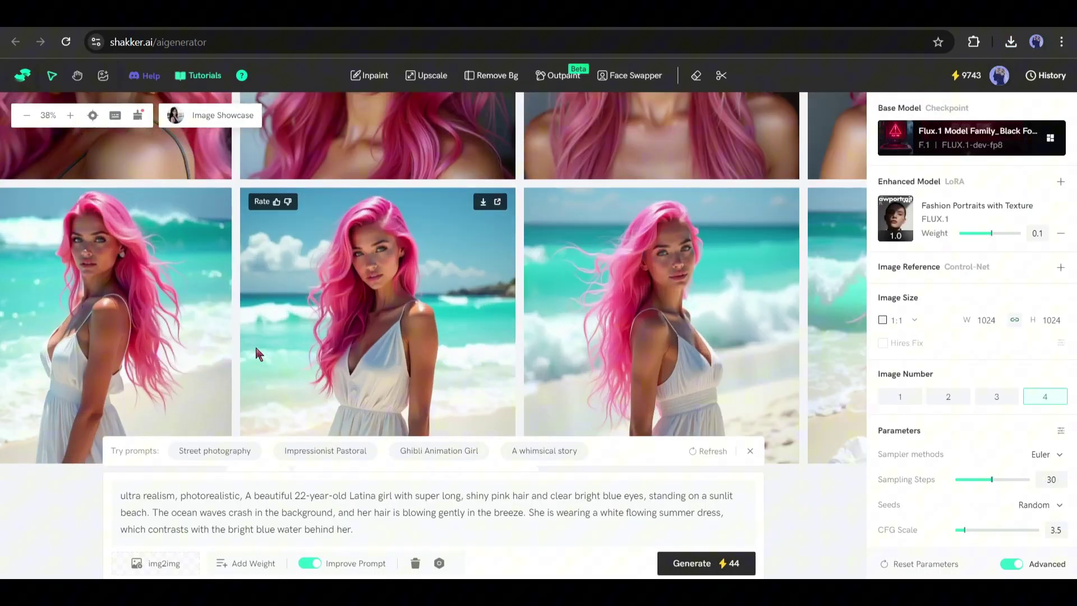
pyautogui.scroll(4, 393, 336)
pyautogui.scroll(8, 485, 218)
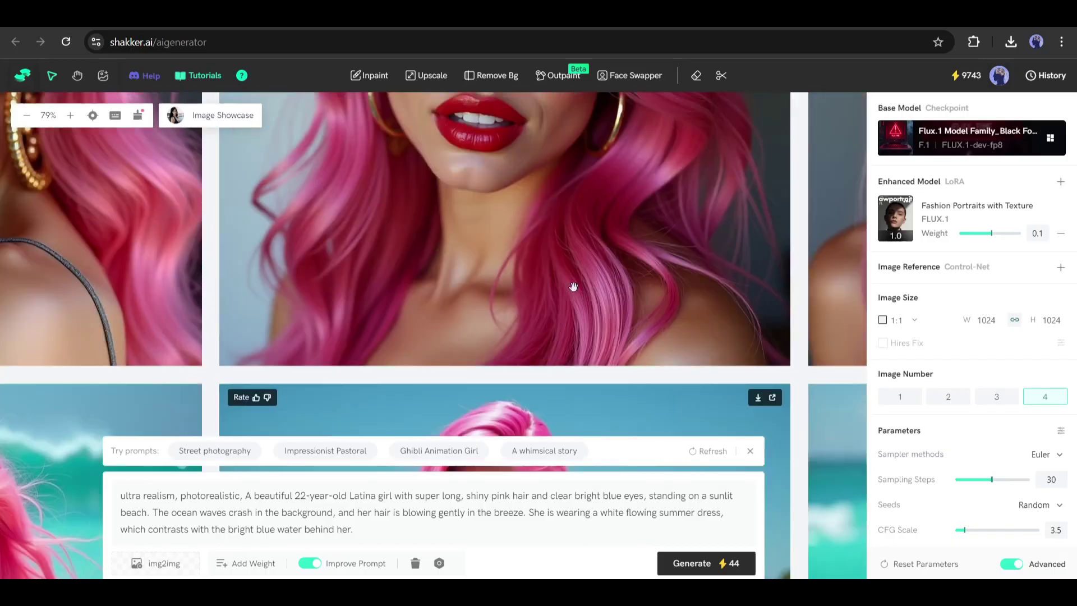
pyautogui.scroll(-8, 580, 302)
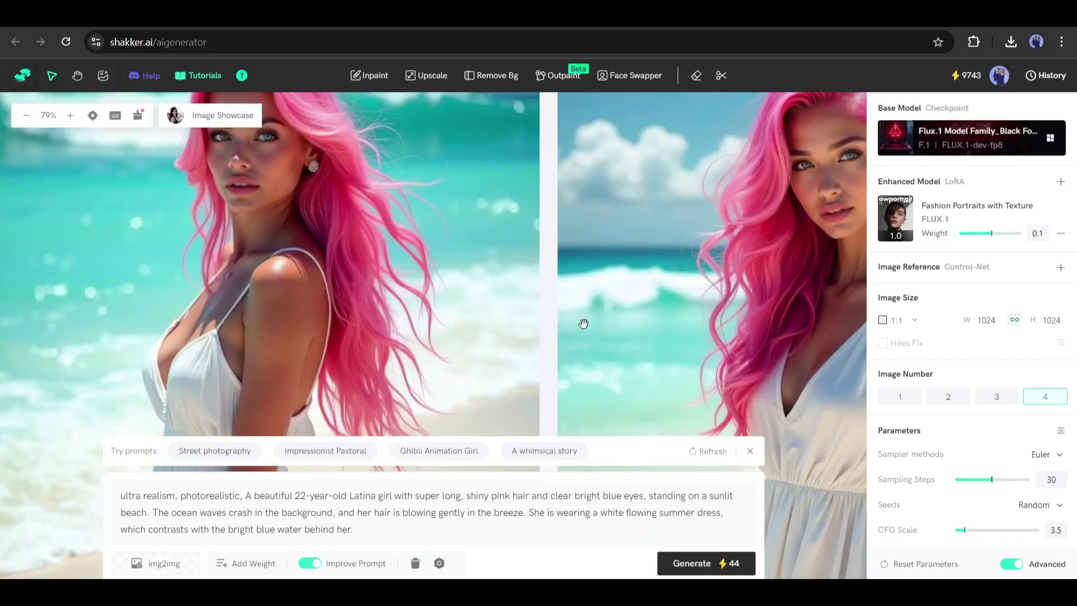
pyautogui.moveTo(583, 323); pyautogui.dragTo(264, 302)
pyautogui.moveTo(531, 281); pyautogui.dragTo(169, 294)
pyautogui.moveTo(332, 271); pyautogui.dragTo(560, 278)
pyautogui.scroll(-6, 490, 282)
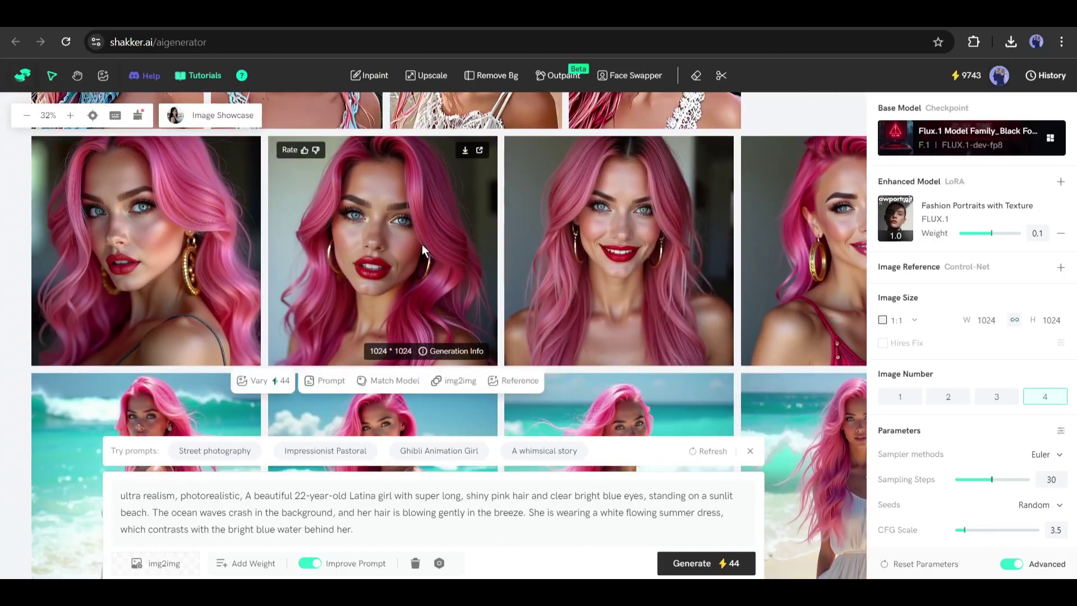
pyautogui.scroll(-4, 480, 293)
pyautogui.scroll(4, 445, 322)
pyautogui.scroll(-3, 498, 320)
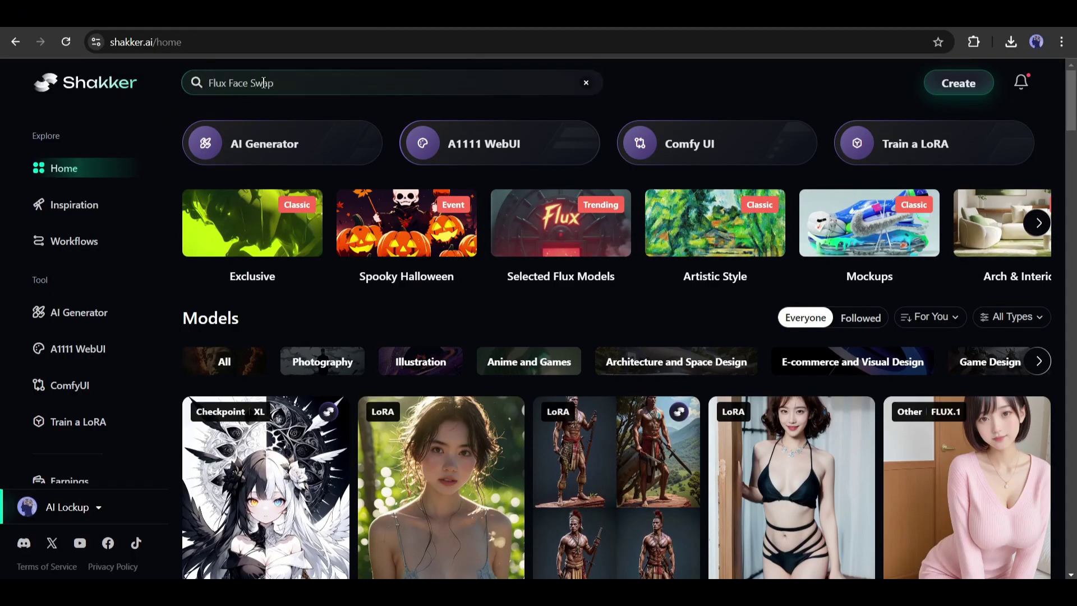
# Search Shakker for "Flux Face Swap", filter to workflows and run the ComfyOrg-Flux- Face Swap Workflow
pyautogui.press('Return')
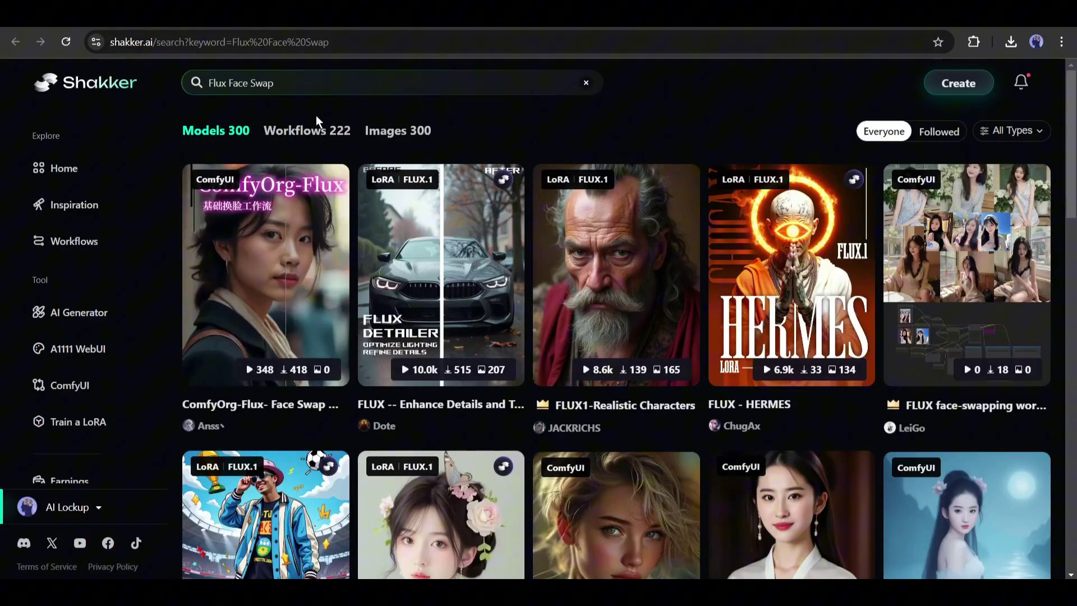
pyautogui.click(336, 134)
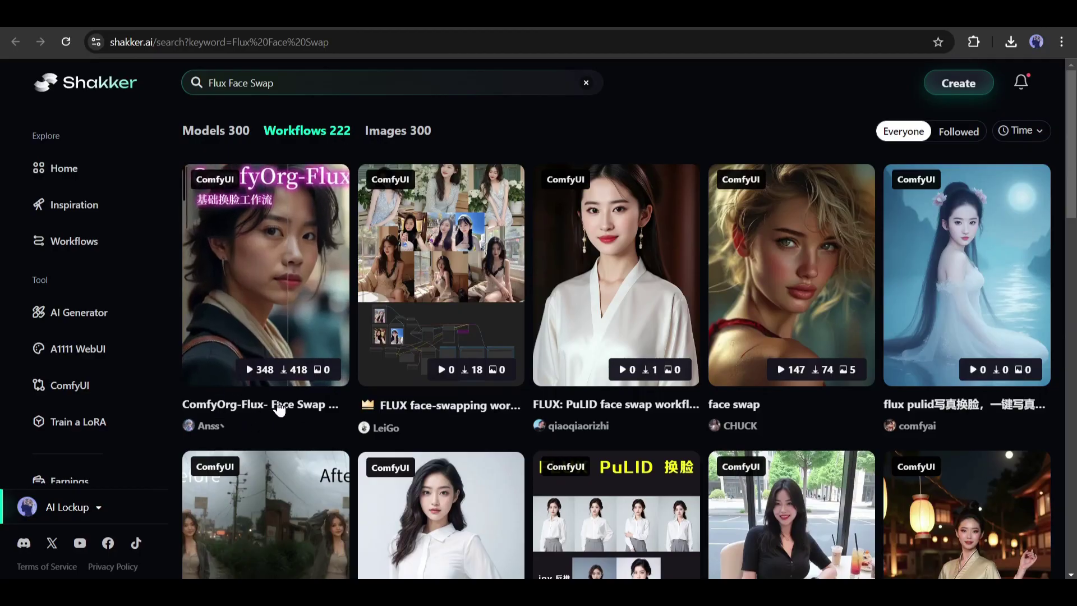
pyautogui.scroll(-5, 291, 281)
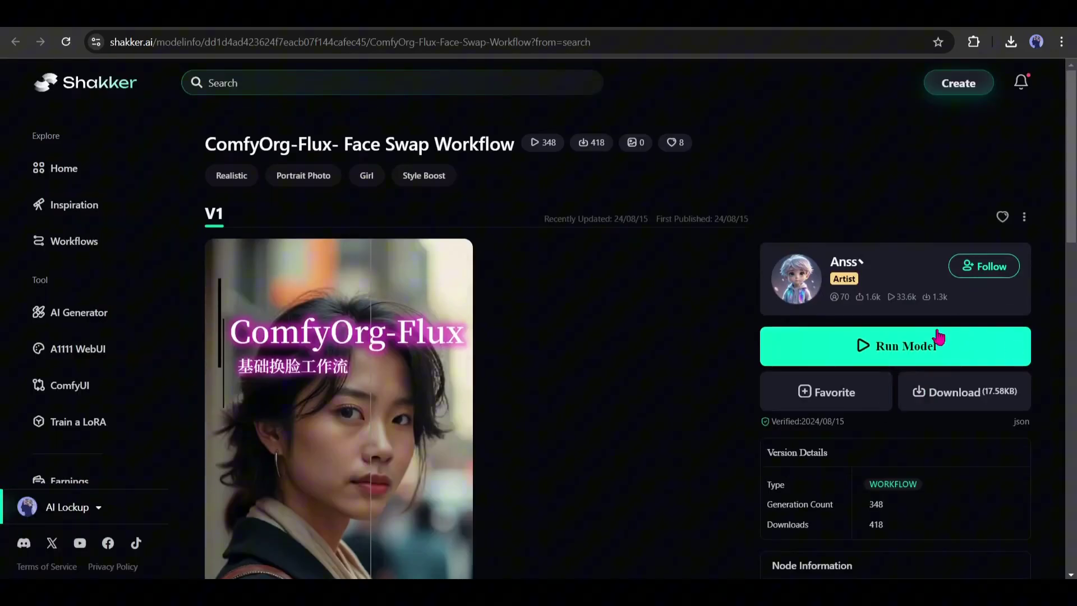
pyautogui.click(882, 350)
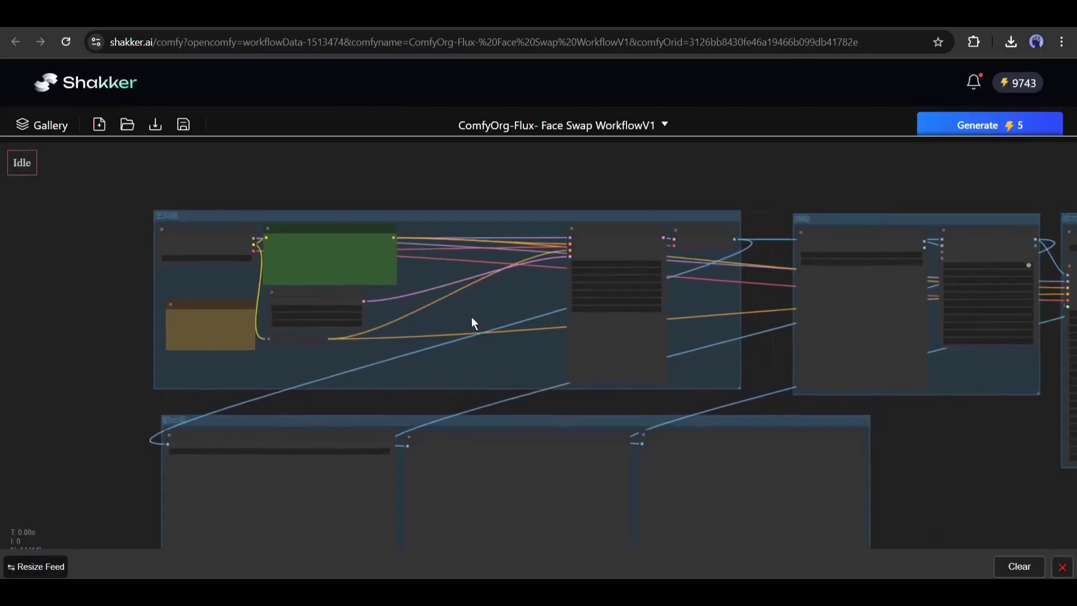
# Set the Load Checkpoint node's model to Flux.1 Model Family_Black Forest Labs_FLUX.1-dev-fp8
pyautogui.scroll(10, 306, 293)
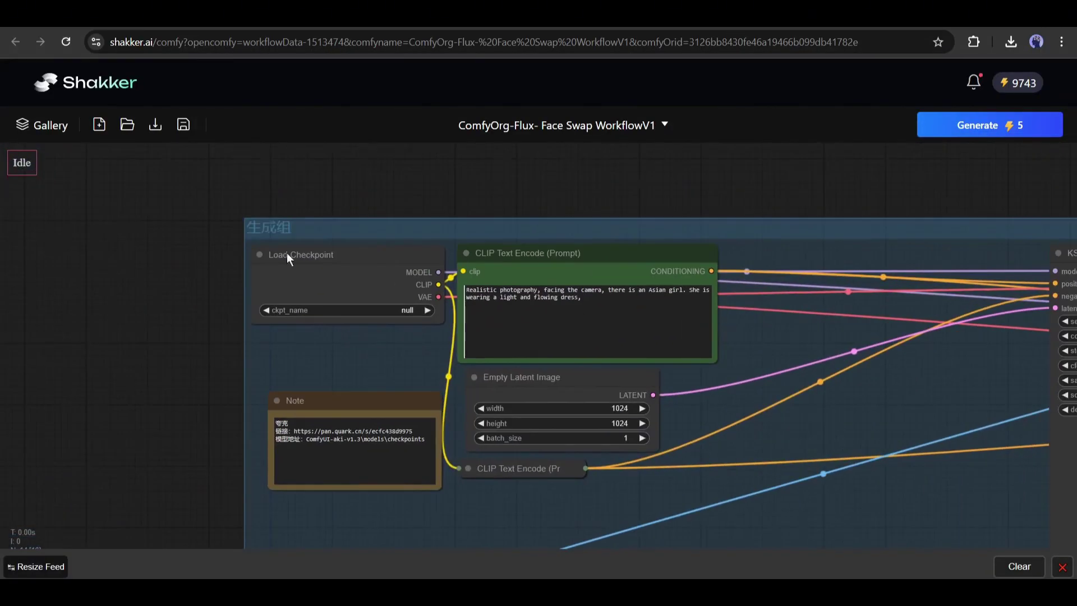
pyautogui.scroll(3, 321, 256)
pyautogui.scroll(-7, 417, 235)
pyautogui.scroll(5, 409, 249)
pyautogui.click(466, 307)
pyautogui.click(790, 137)
pyautogui.scroll(-3, 758, 280)
pyautogui.click(757, 322)
pyautogui.click(339, 328)
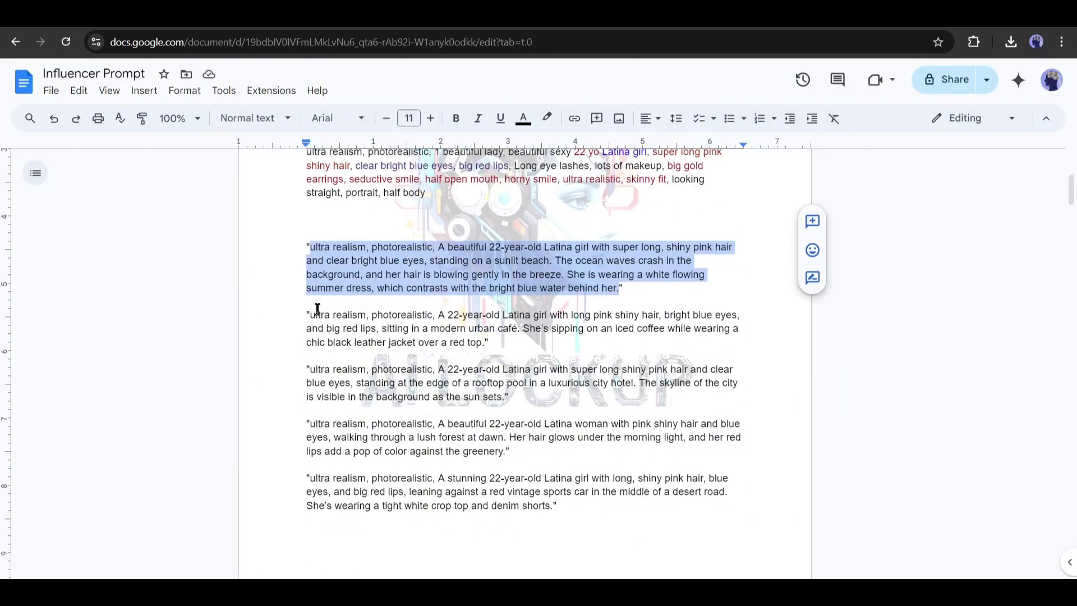
# Replace the green CLIP Text Encode prompt with the urban café, black leather jacket prompt from the Influencer Prompt document
pyautogui.moveTo(318, 309); pyautogui.dragTo(460, 352)
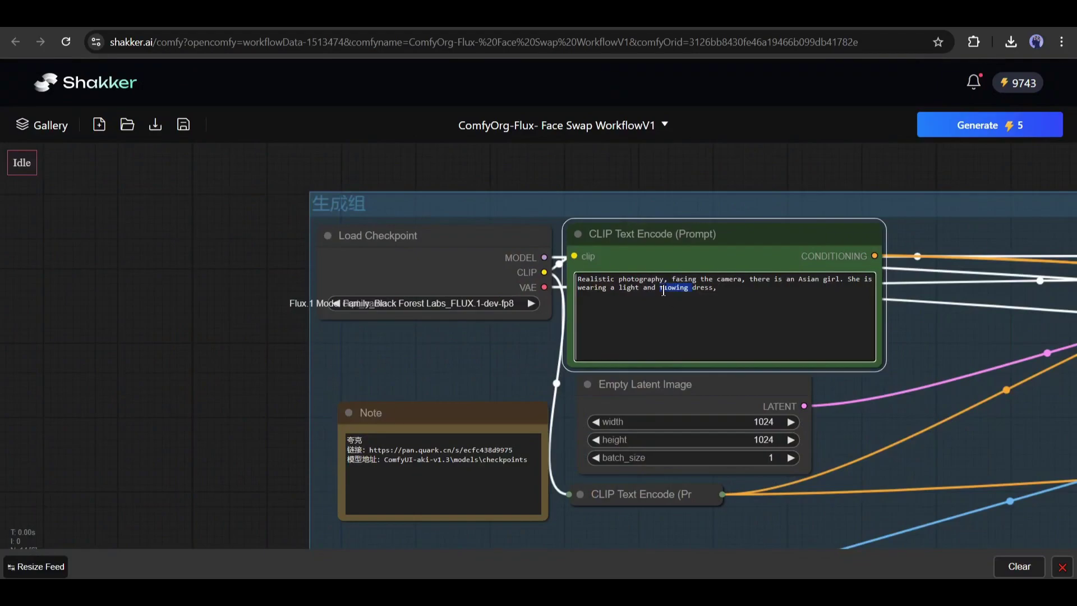
pyautogui.hotkey('ctrl', 'a')
pyautogui.hotkey('ctrl', 'v')
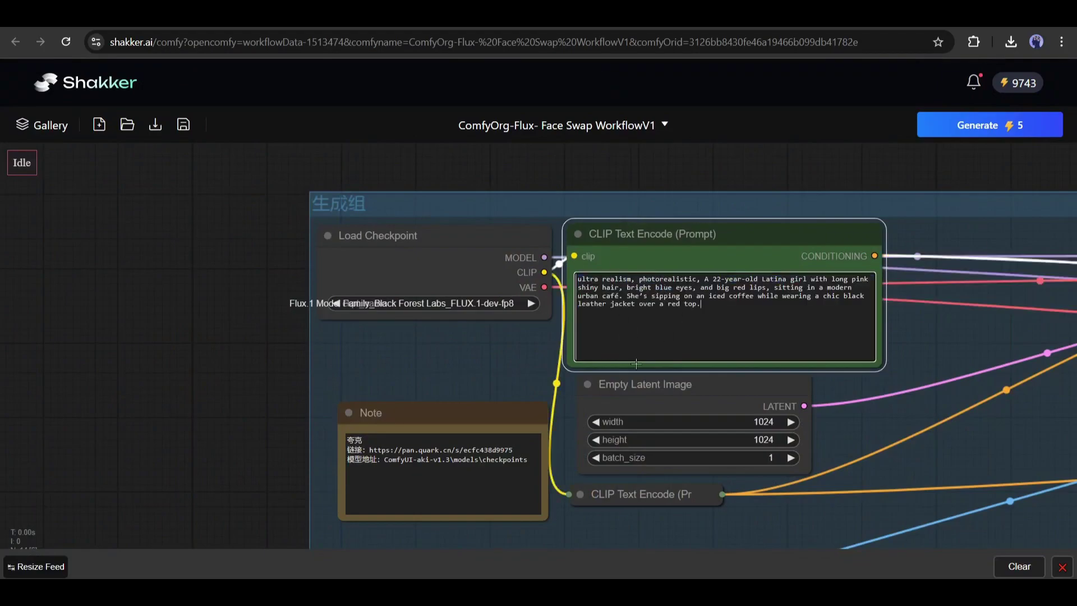
# Expand the collapsed CLIP Text Encode node and enter "worst, bad quality, bad anatomy, embedding:bad-artist-anime," as its negative prompt
pyautogui.click(580, 495)
pyautogui.scroll(-2, 626, 489)
pyautogui.moveTo(631, 486); pyautogui.dragTo(565, 294)
pyautogui.click(587, 363)
pyautogui.write('worst, bad ')
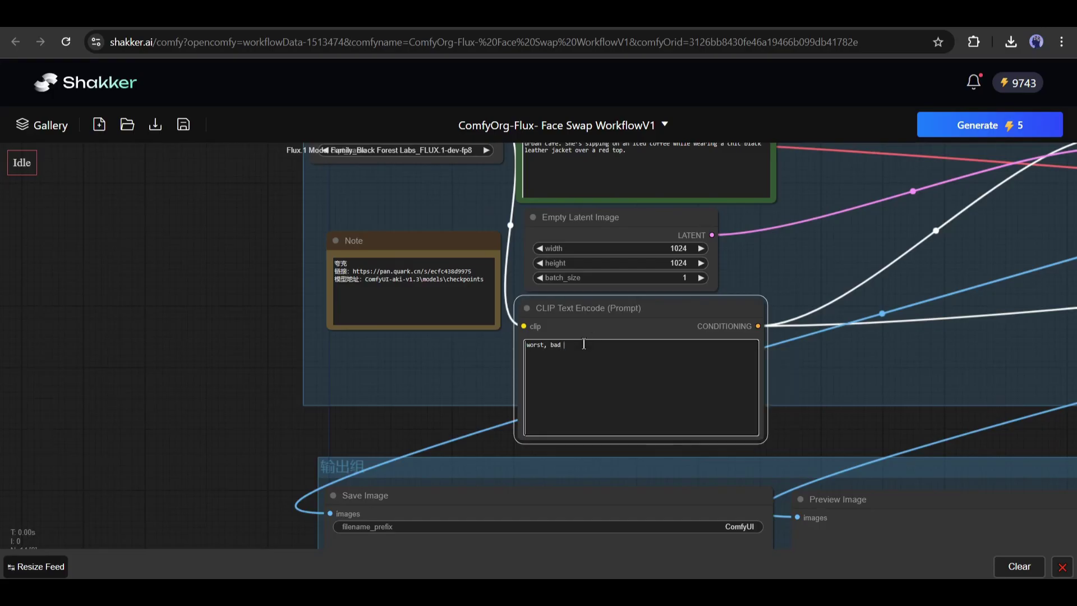
pyautogui.write('quality, bad anatomy,')
pyautogui.hotkey('ctrl', 'v')
pyautogui.moveTo(589, 311); pyautogui.dragTo(590, 336)
# Check the Empty Latent Image node's width and height and confirm a batch size of 1
pyautogui.scroll(3, 690, 301)
pyautogui.scroll(-4, 750, 252)
pyautogui.moveTo(805, 245); pyautogui.dragTo(681, 325)
pyautogui.click(549, 318)
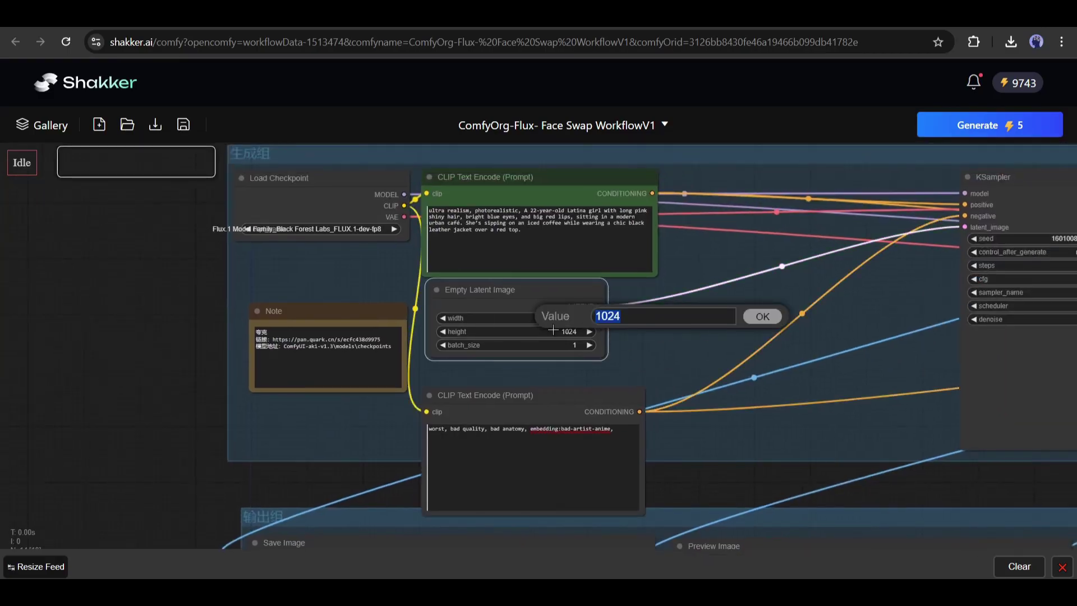
pyautogui.click(547, 331)
pyautogui.click(544, 345)
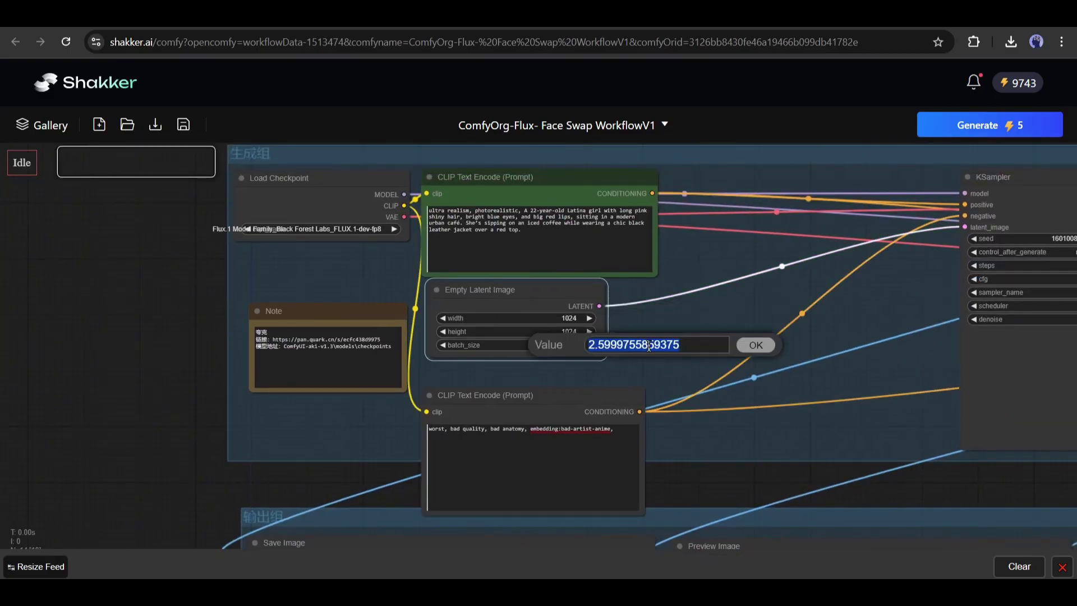
pyautogui.click(741, 345)
pyautogui.click(570, 344)
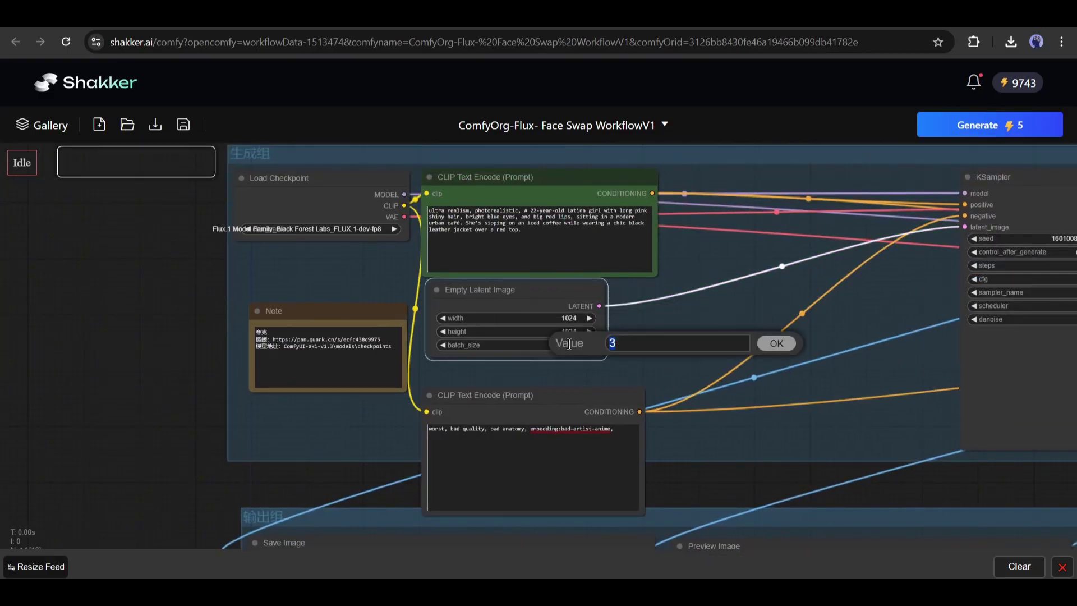
pyautogui.click(777, 344)
# Review the KSampler node's seed, steps and other sampling settings
pyautogui.moveTo(732, 309); pyautogui.dragTo(412, 342)
pyautogui.click(413, 336)
pyautogui.moveTo(583, 325); pyautogui.dragTo(370, 331)
pyautogui.click(498, 213)
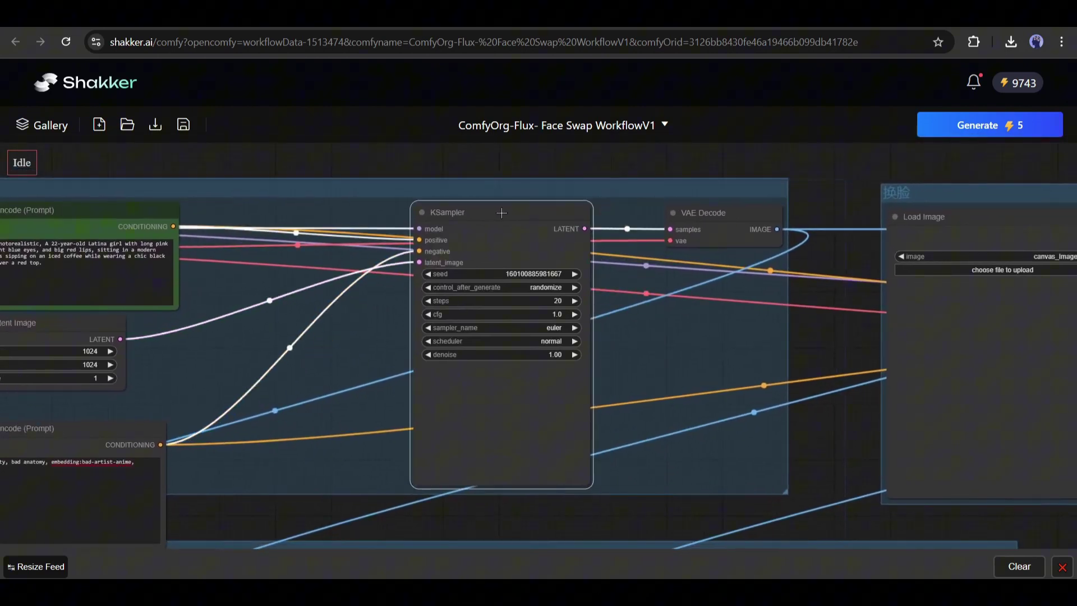
pyautogui.click(505, 275)
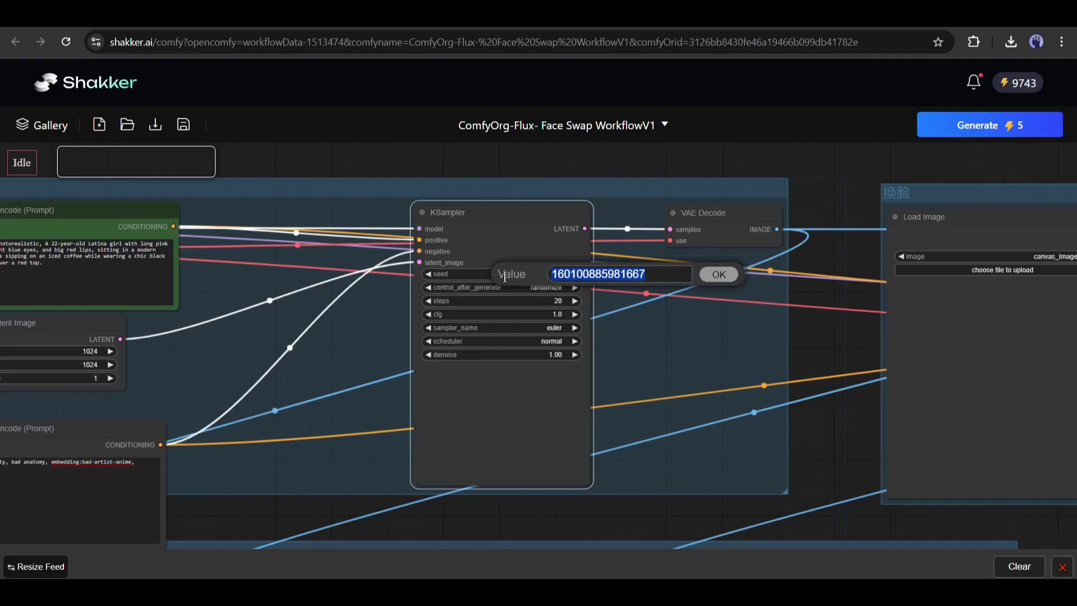
pyautogui.click(729, 285)
pyautogui.click(525, 300)
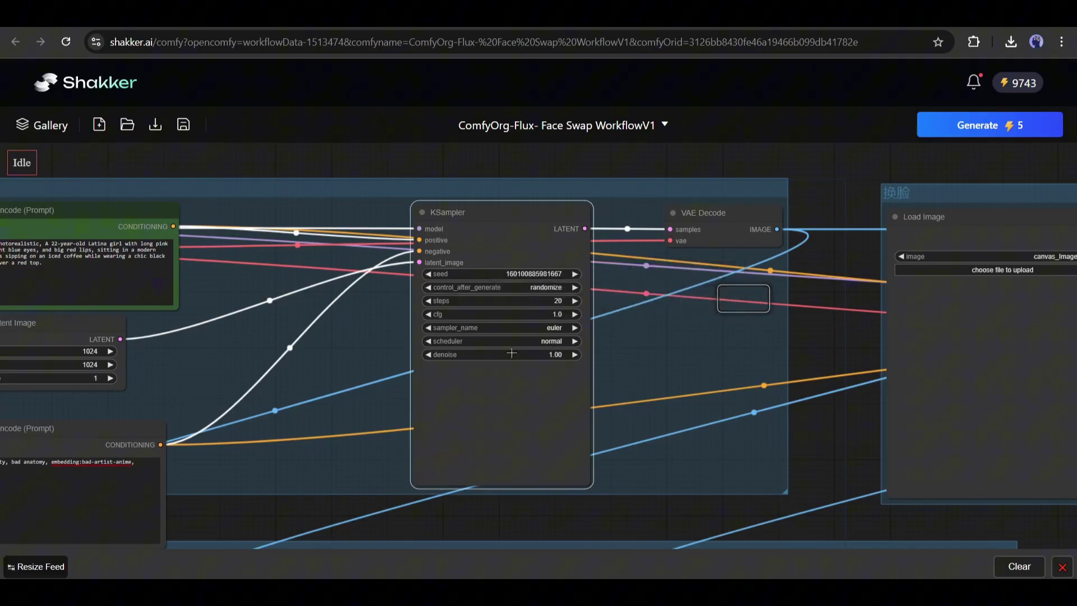
# Upload the downloaded pink-haired portrait with red lips and hoop earrings to the face swap group's Load Image node
pyautogui.moveTo(740, 337); pyautogui.dragTo(418, 340)
pyautogui.moveTo(628, 193); pyautogui.dragTo(602, 192)
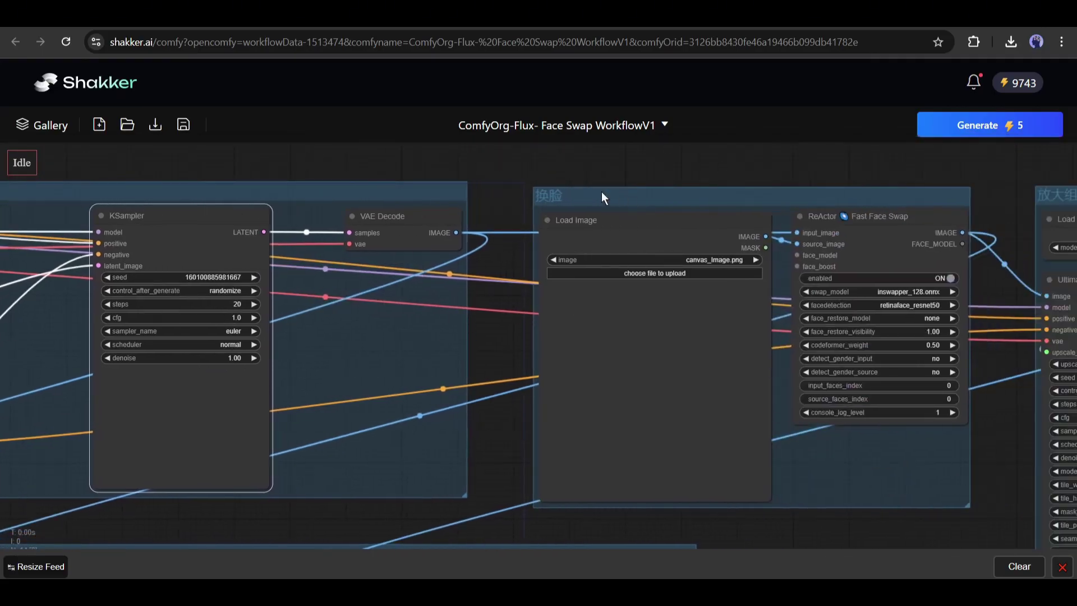
pyautogui.click(646, 274)
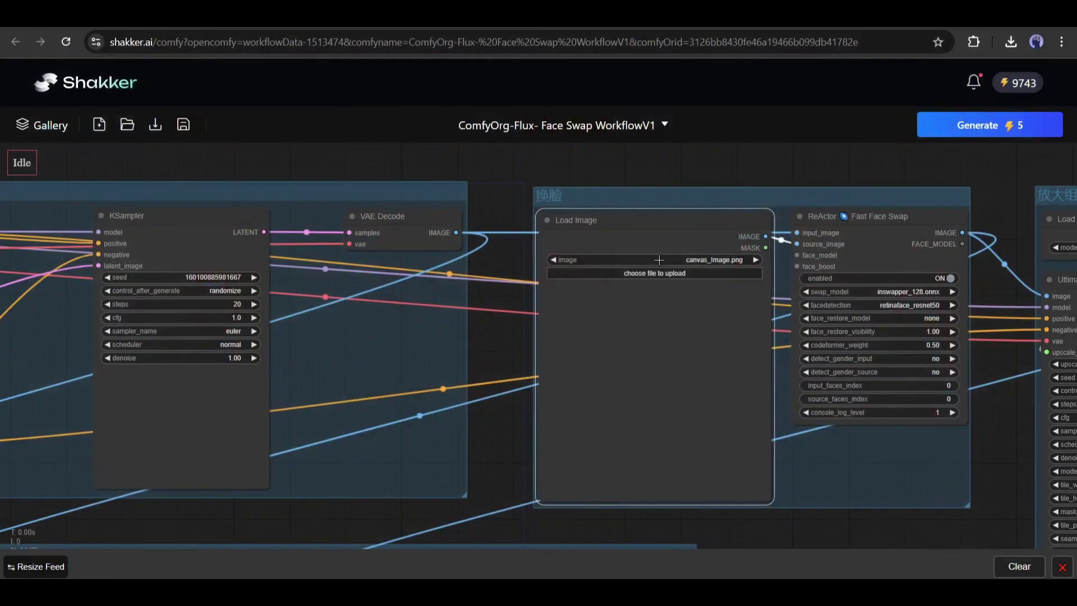
pyautogui.click(659, 260)
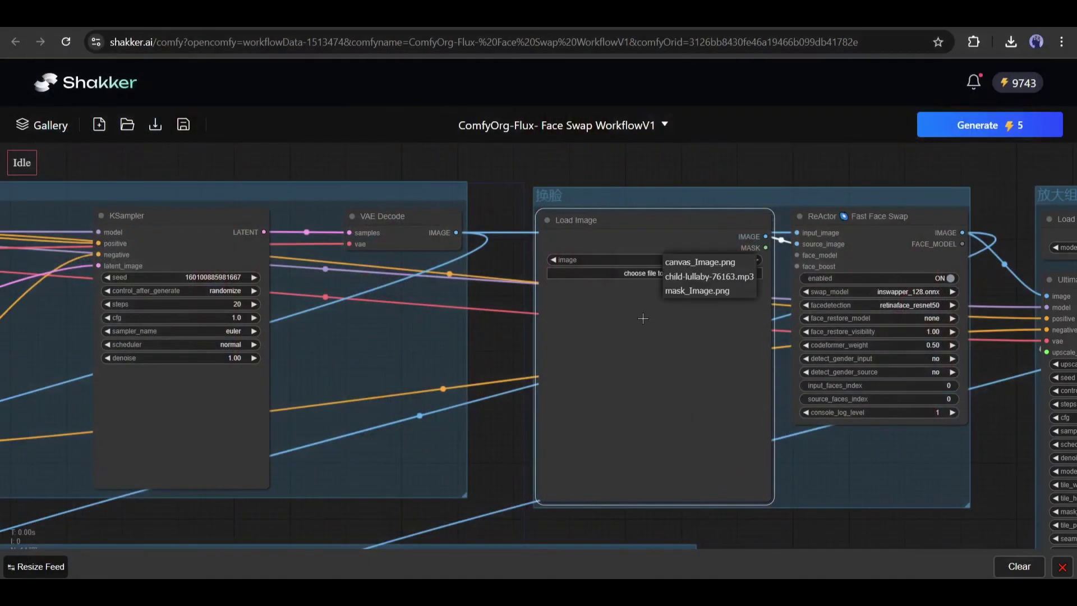
pyautogui.click(654, 273)
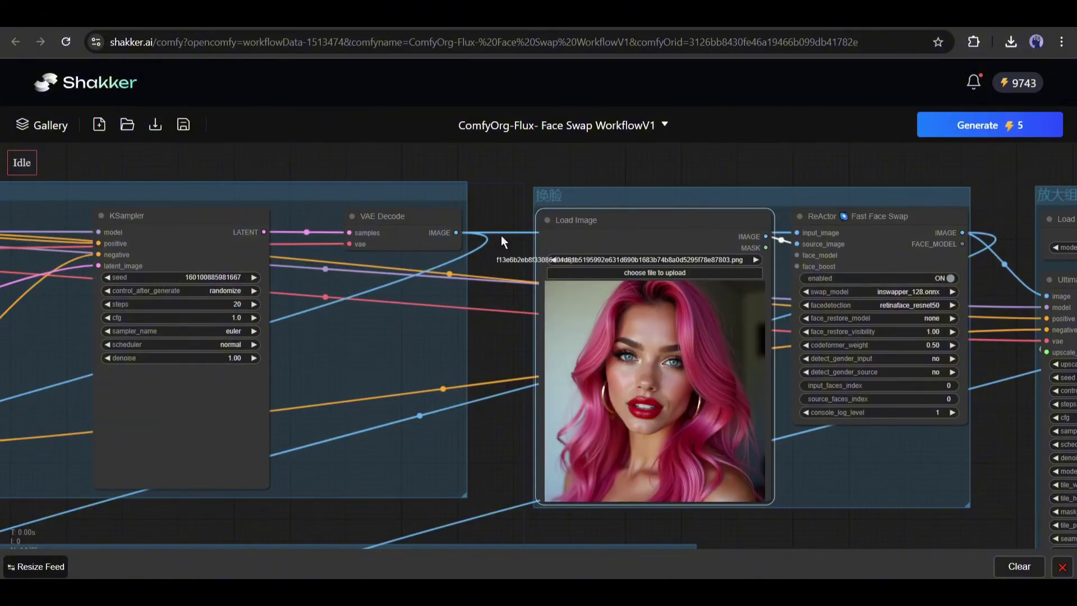
# Try to generate the image with the face swap workflow and dismiss the notices that follow
pyautogui.scroll(-1, 849, 279)
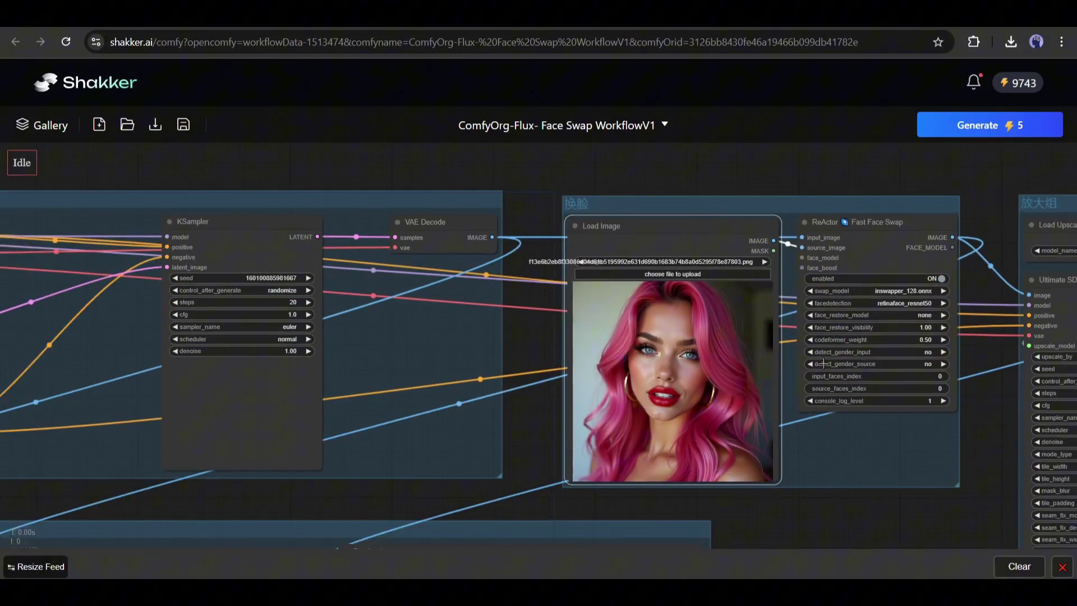
pyautogui.moveTo(870, 475); pyautogui.dragTo(615, 449)
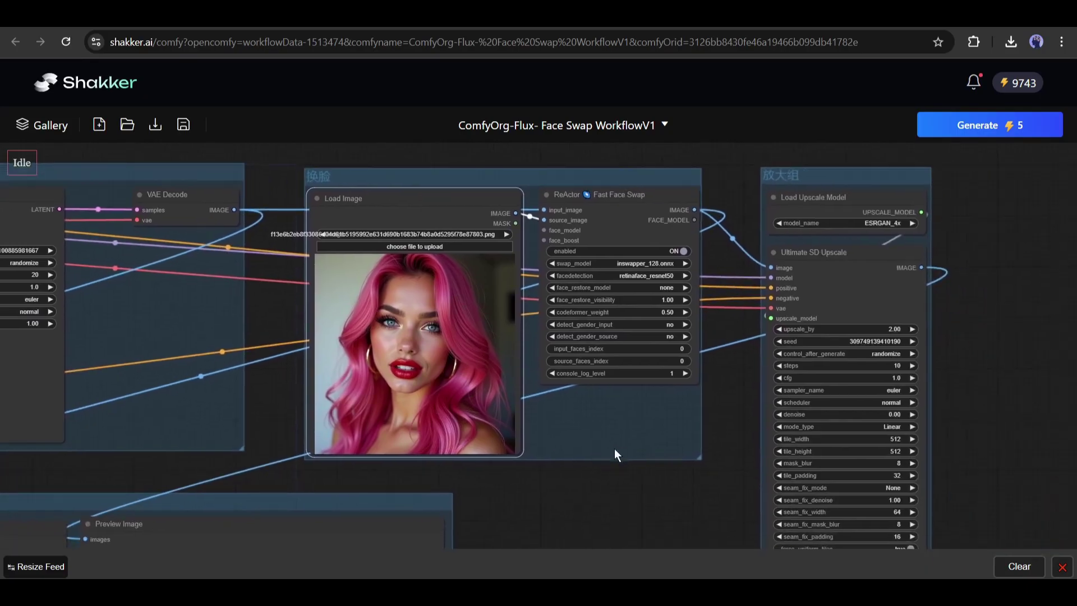
pyautogui.click(992, 138)
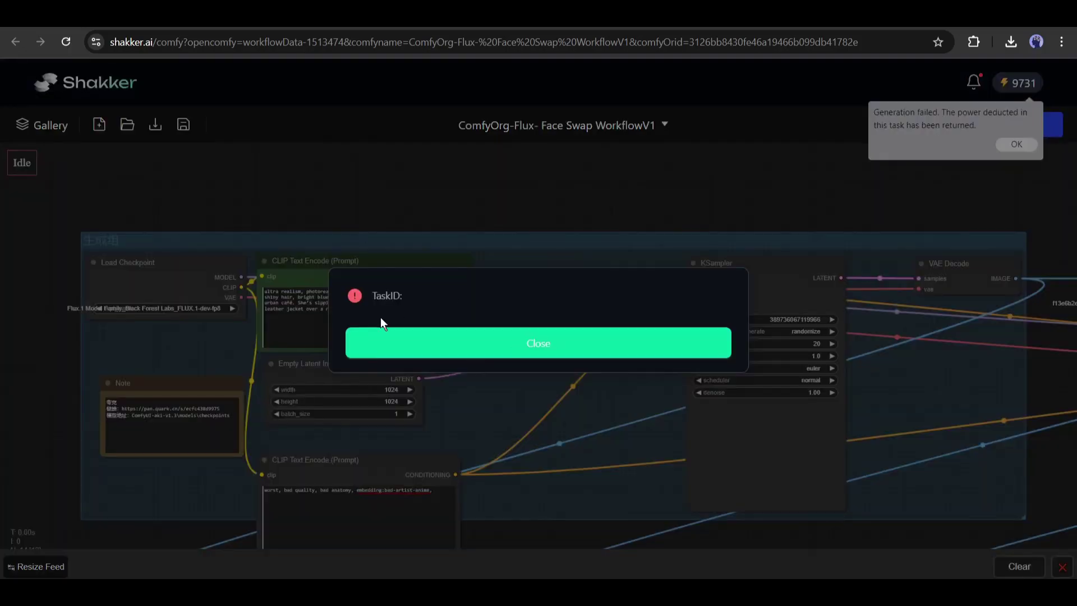
pyautogui.moveTo(372, 296); pyautogui.dragTo(396, 296)
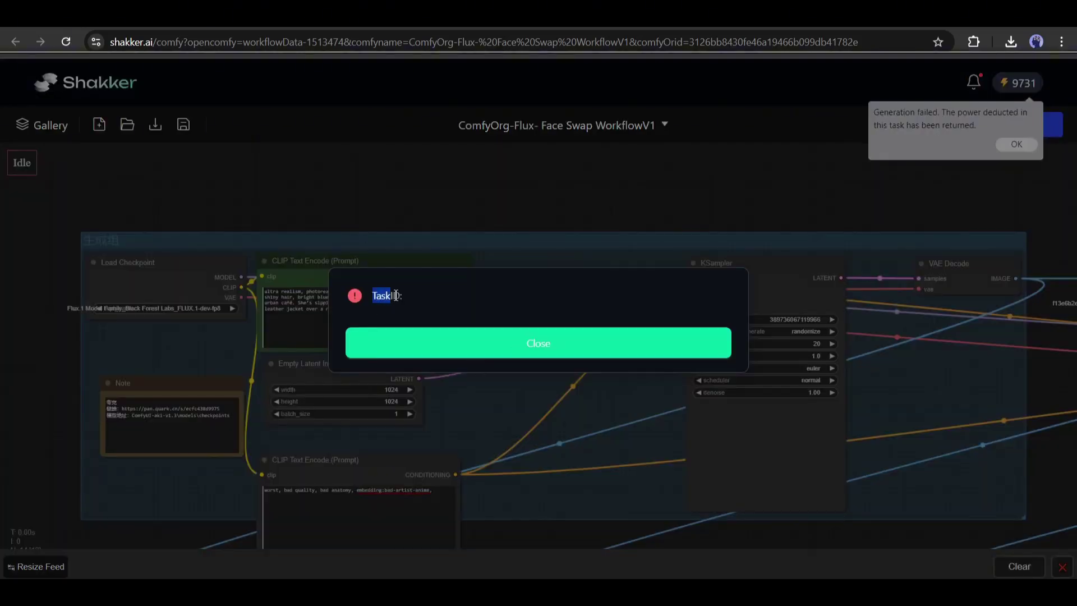
pyautogui.click(536, 347)
pyautogui.moveTo(880, 111); pyautogui.dragTo(1024, 112)
pyautogui.click(1016, 144)
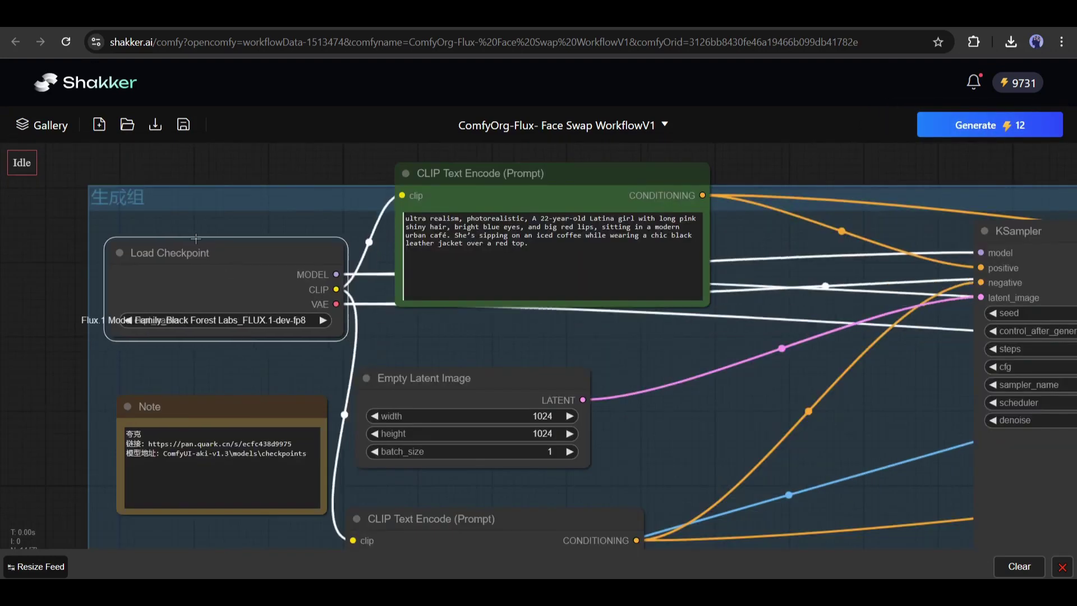
# Add a CheckpointLoaderNF4 node from the loaders category and place it above the Load Checkpoint node
pyautogui.scroll(-3, 344, 338)
pyautogui.moveTo(171, 279); pyautogui.dragTo(247, 289)
pyautogui.rightClick(219, 268)
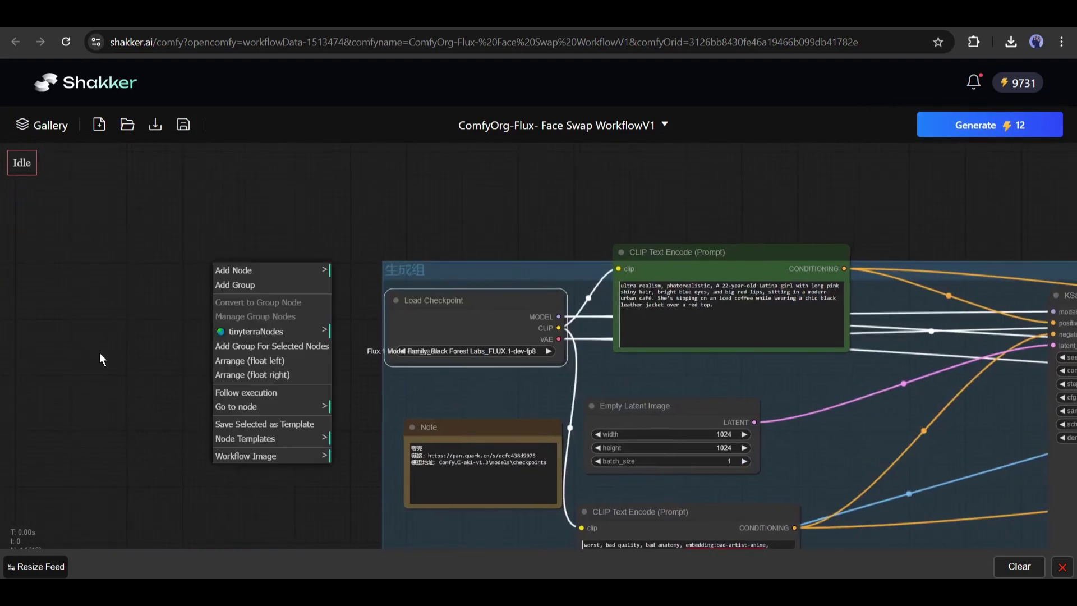
pyautogui.click(289, 271)
pyautogui.scroll(-10, 390, 436)
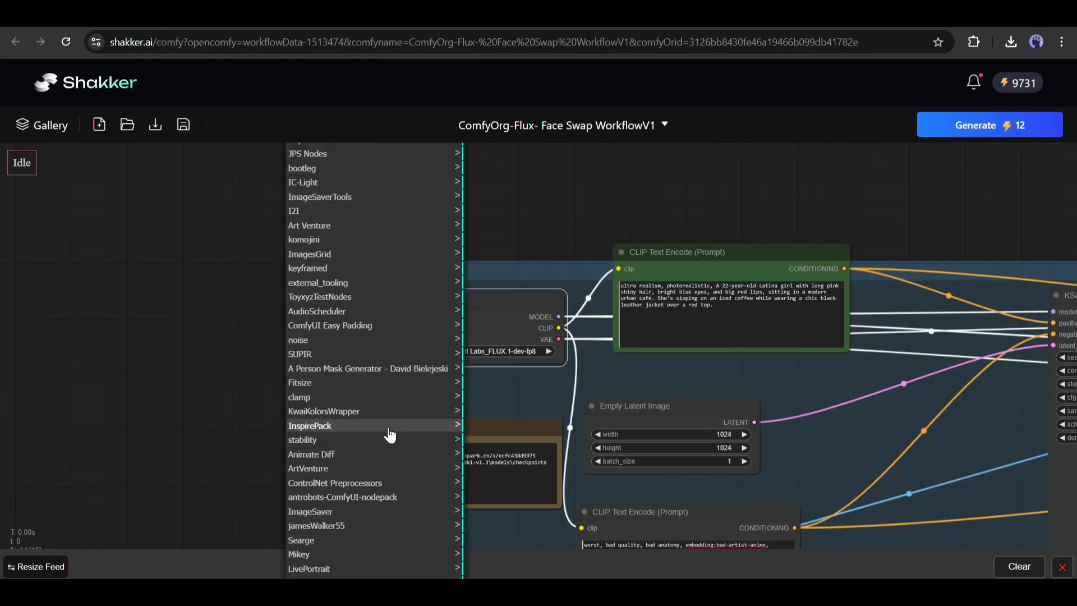
pyautogui.scroll(10, 390, 435)
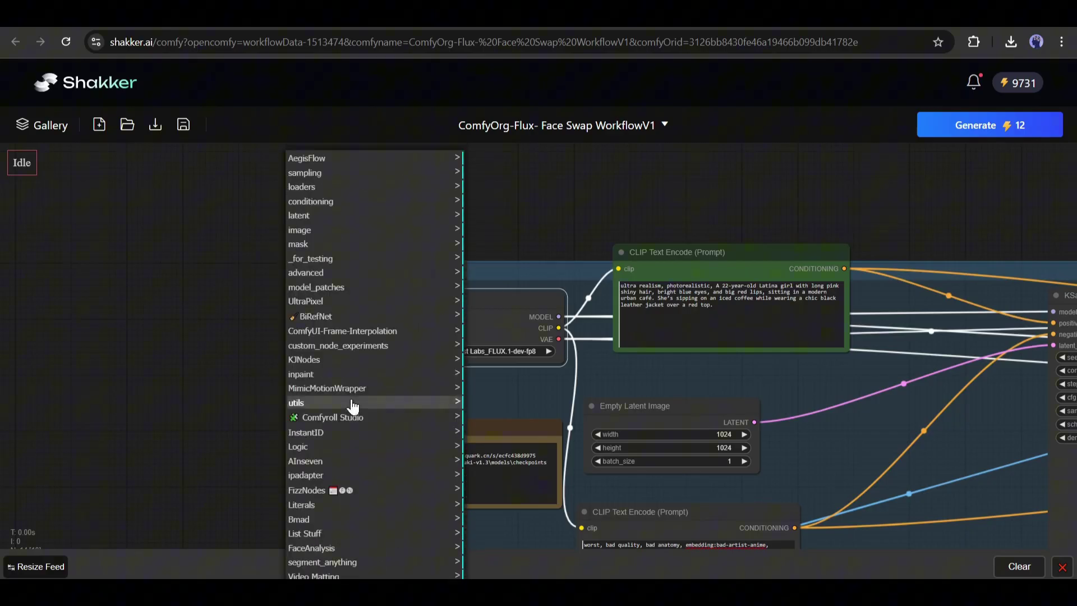
pyautogui.scroll(5, 354, 407)
pyautogui.click(330, 306)
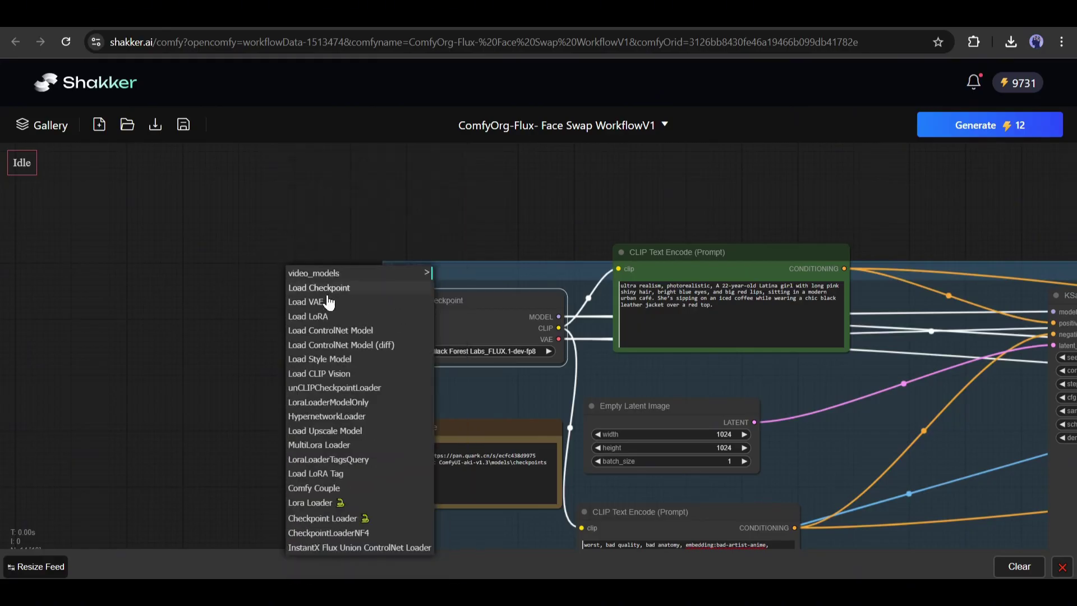
pyautogui.click(324, 533)
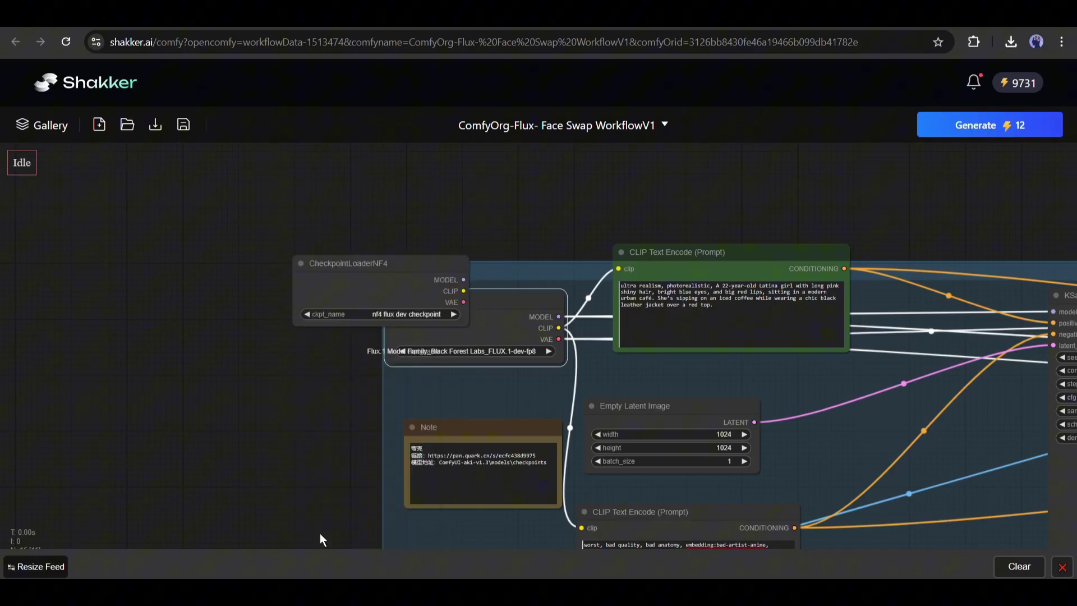
pyautogui.moveTo(372, 267); pyautogui.dragTo(347, 185)
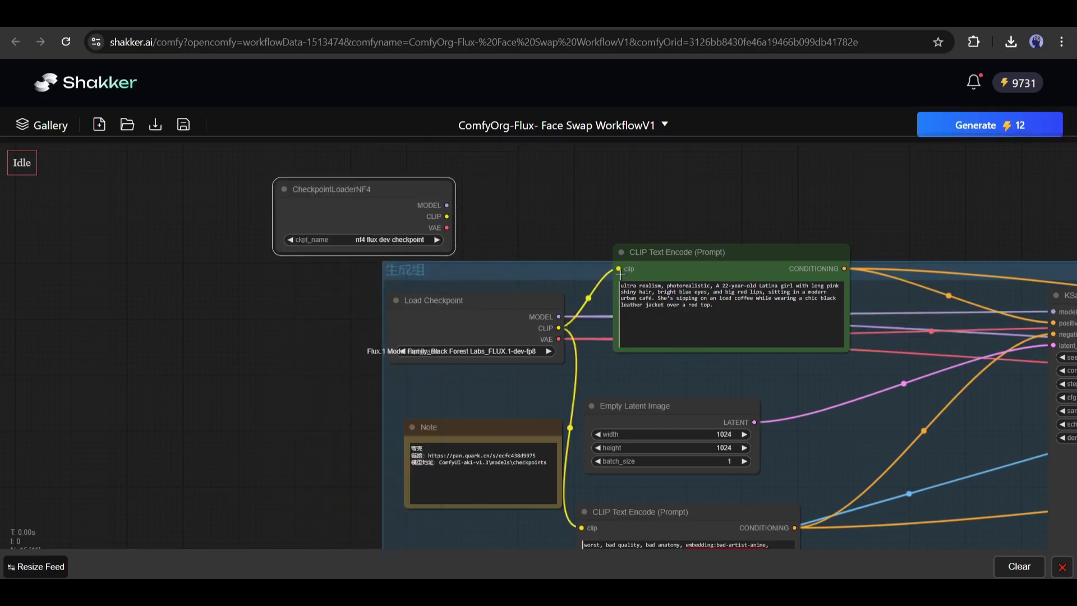
# Move the Load Checkpoint and Note nodes aside and connect CheckpointLoaderNF4's CLIP output to both CLIP Text Encode nodes
pyautogui.moveTo(532, 299); pyautogui.dragTo(507, 362)
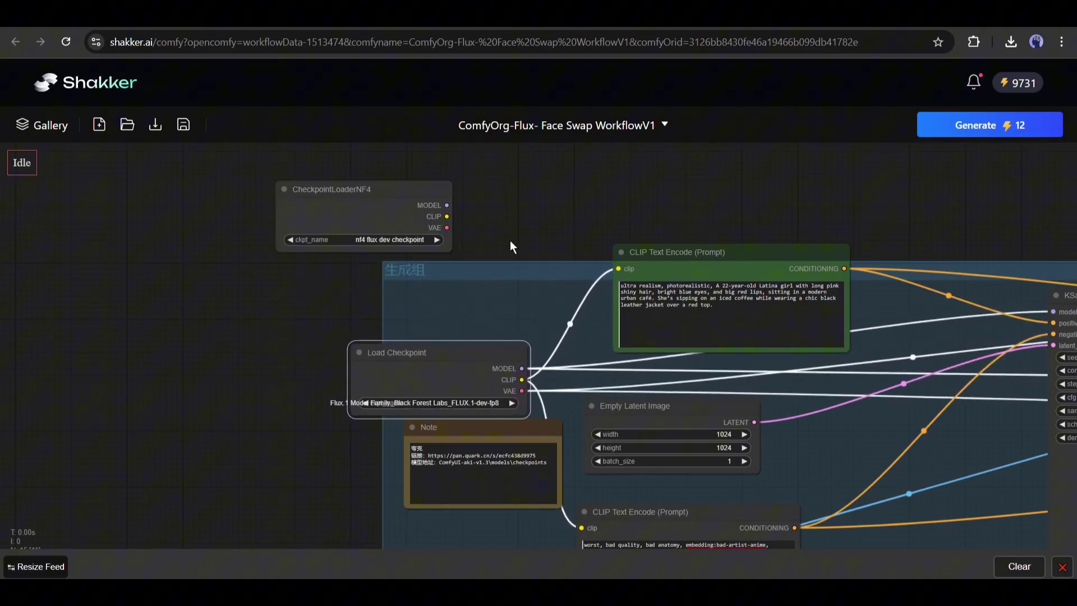
pyautogui.moveTo(500, 433); pyautogui.dragTo(411, 469)
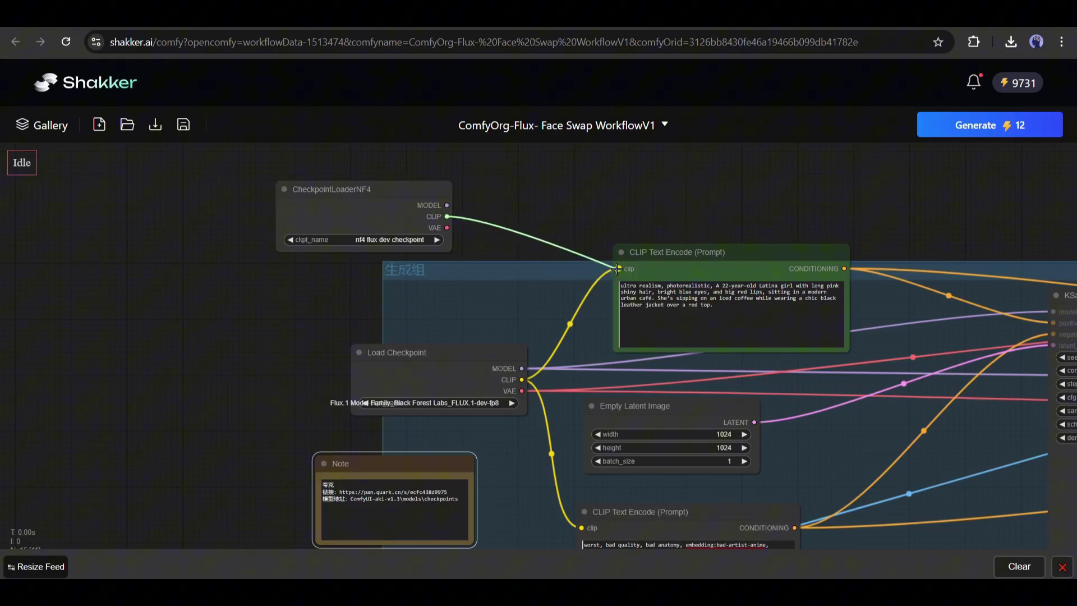
pyautogui.moveTo(617, 269); pyautogui.dragTo(617, 269)
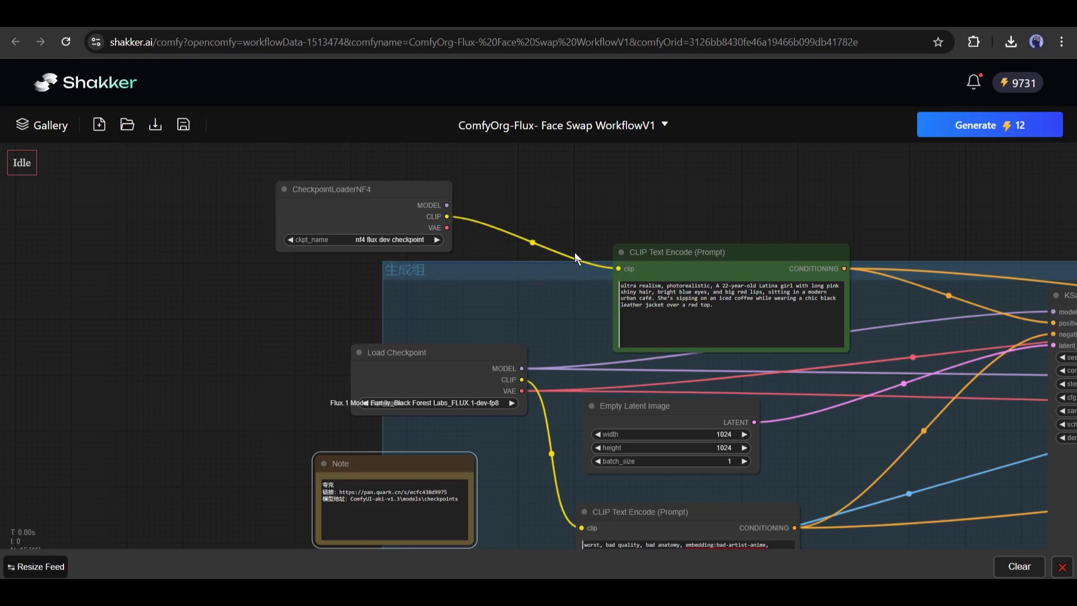
pyautogui.moveTo(447, 217); pyautogui.dragTo(581, 527)
pyautogui.click(426, 352)
pyautogui.scroll(-5, 426, 292)
pyautogui.moveTo(618, 213); pyautogui.dragTo(297, 213)
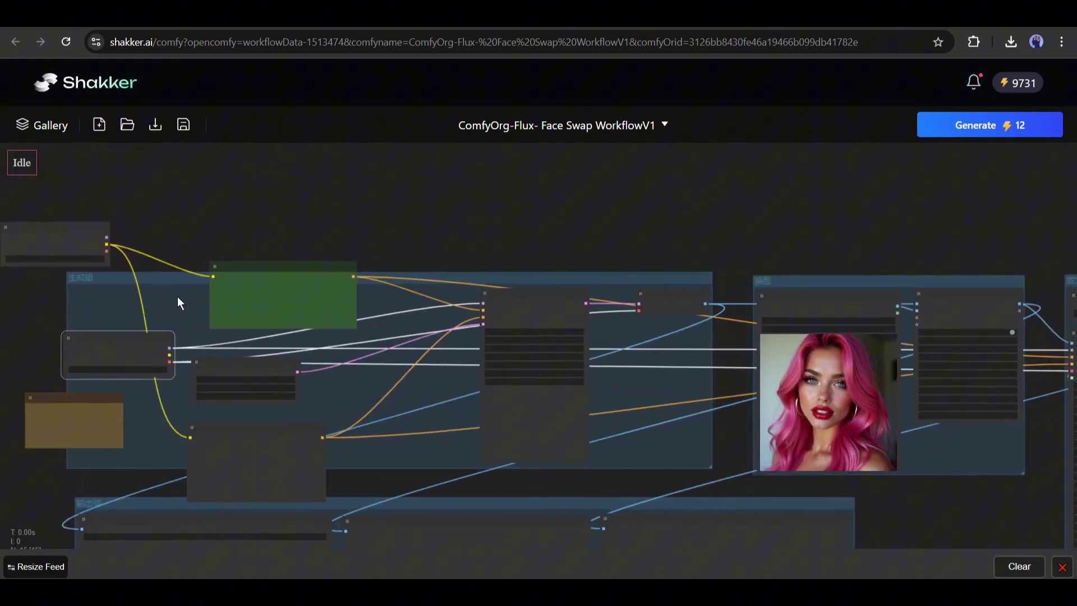
# Move VAE Decode above the generation group and wire CheckpointLoaderNF4's MODEL and VAE outputs to the nodes formerly fed by Load Checkpoint
pyautogui.moveTo(967, 298); pyautogui.dragTo(943, 274)
pyautogui.moveTo(1004, 281); pyautogui.dragTo(914, 159)
pyautogui.scroll(2, 80, 298)
pyautogui.moveTo(689, 277); pyautogui.dragTo(641, 169)
pyautogui.moveTo(8, 227); pyautogui.dragTo(607, 189)
pyautogui.moveTo(9, 211); pyautogui.dragTo(1061, 204)
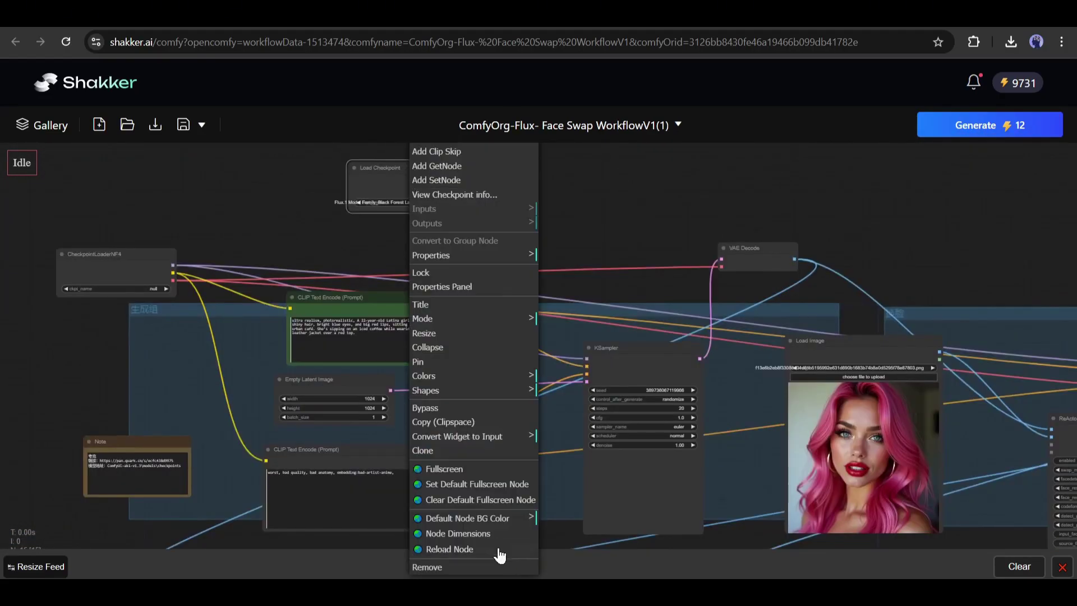
# Remove the Load Checkpoint node and generate the image with the rewired workflow
pyautogui.click(489, 547)
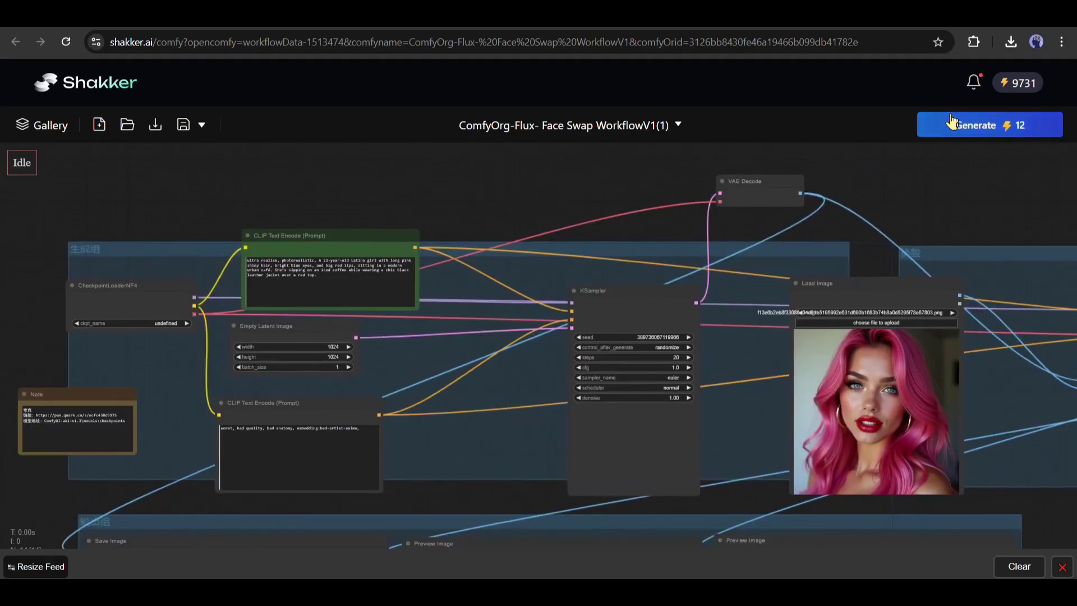
pyautogui.click(957, 126)
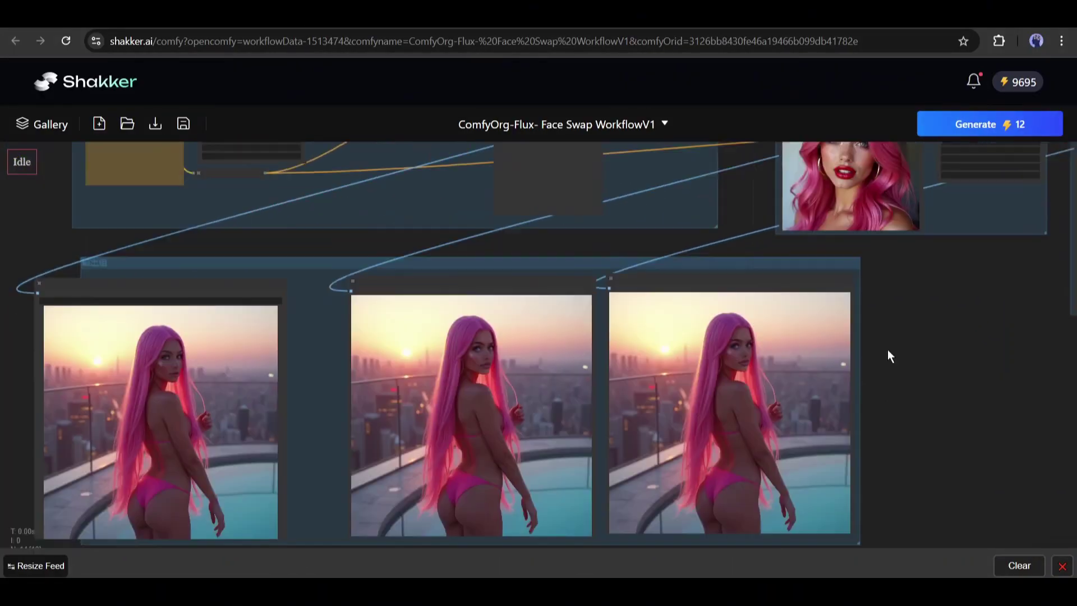
# Compare the face in the generated rooftop pool images across the Save Image and Preview Image nodes
pyautogui.moveTo(887, 349); pyautogui.dragTo(936, 336)
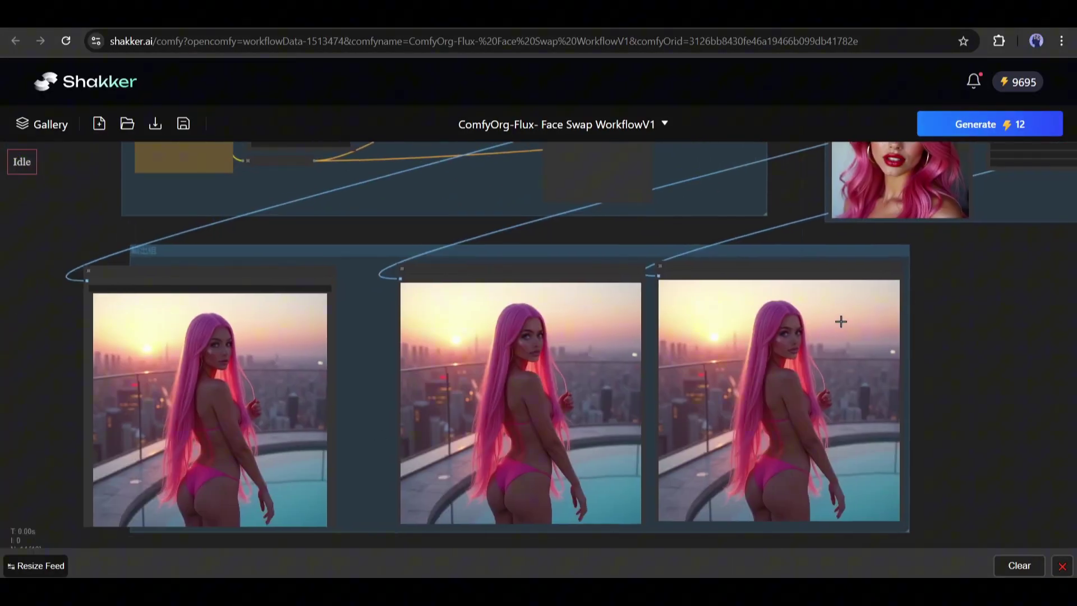
pyautogui.scroll(18, 822, 327)
pyautogui.scroll(-11, 688, 352)
pyautogui.scroll(6, 110, 359)
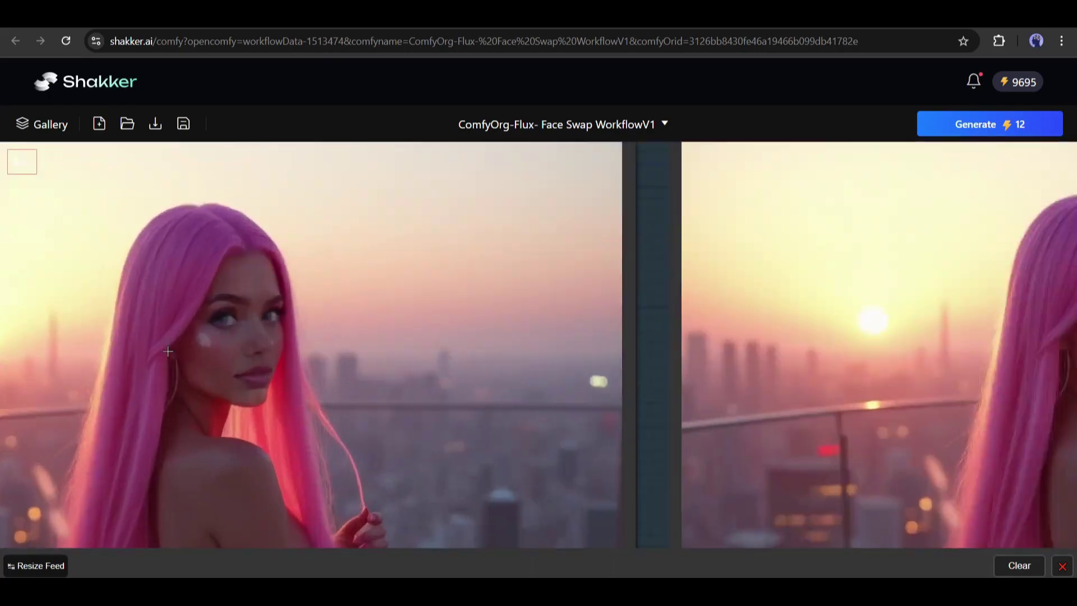
pyautogui.scroll(-6, 397, 256)
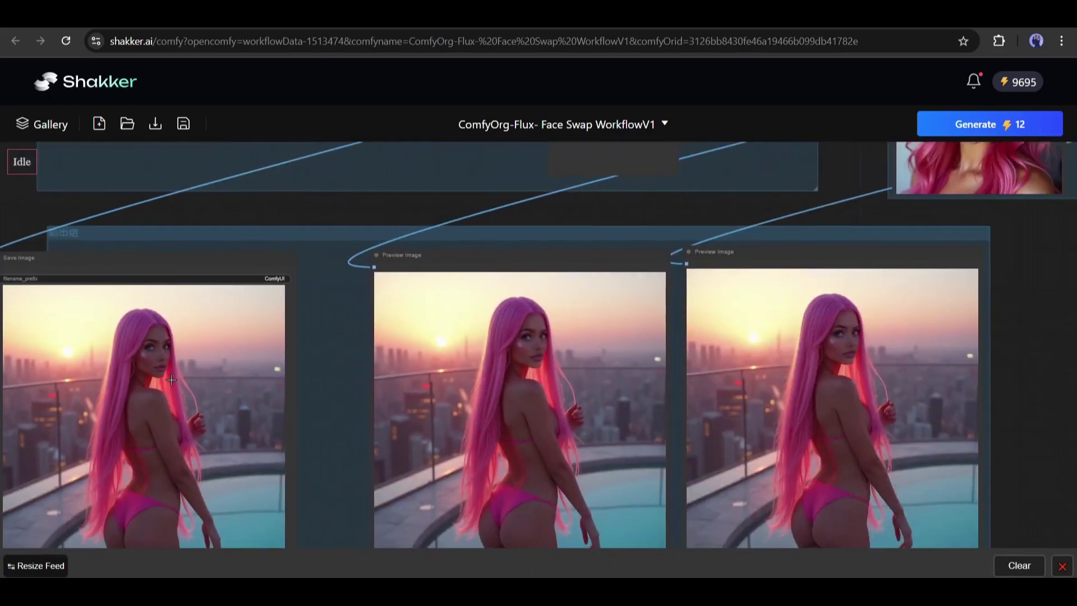
pyautogui.scroll(4, 171, 380)
pyautogui.scroll(-3, 222, 337)
pyautogui.scroll(-2, 374, 350)
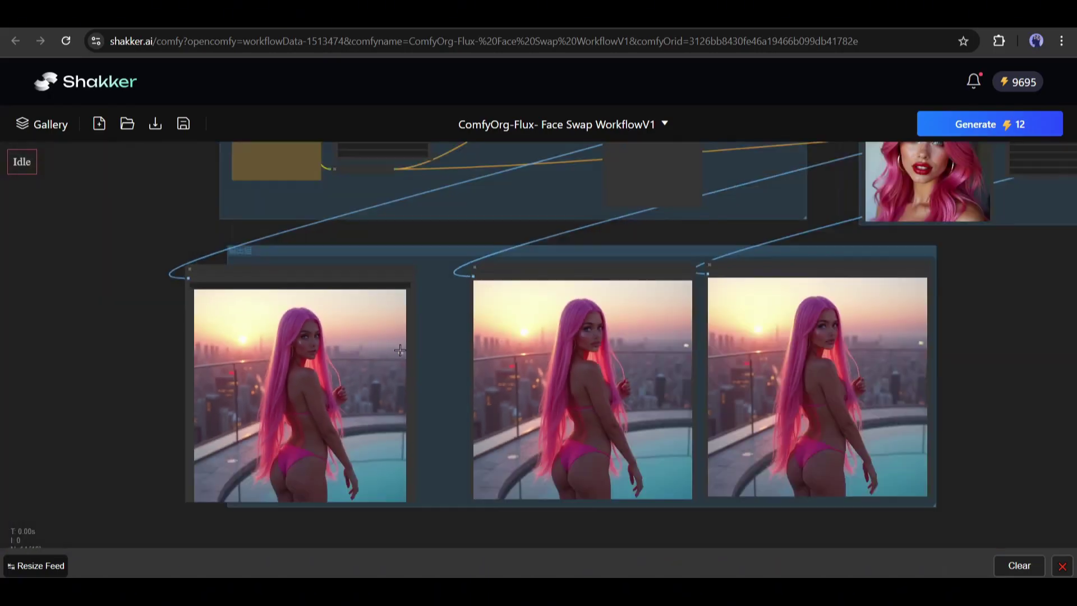
# Replace the rooftop pool prompt in the positive CLIP Text Encode node with a desert road scene featuring a red convertible, and generate it
pyautogui.scroll(-1, 990, 375)
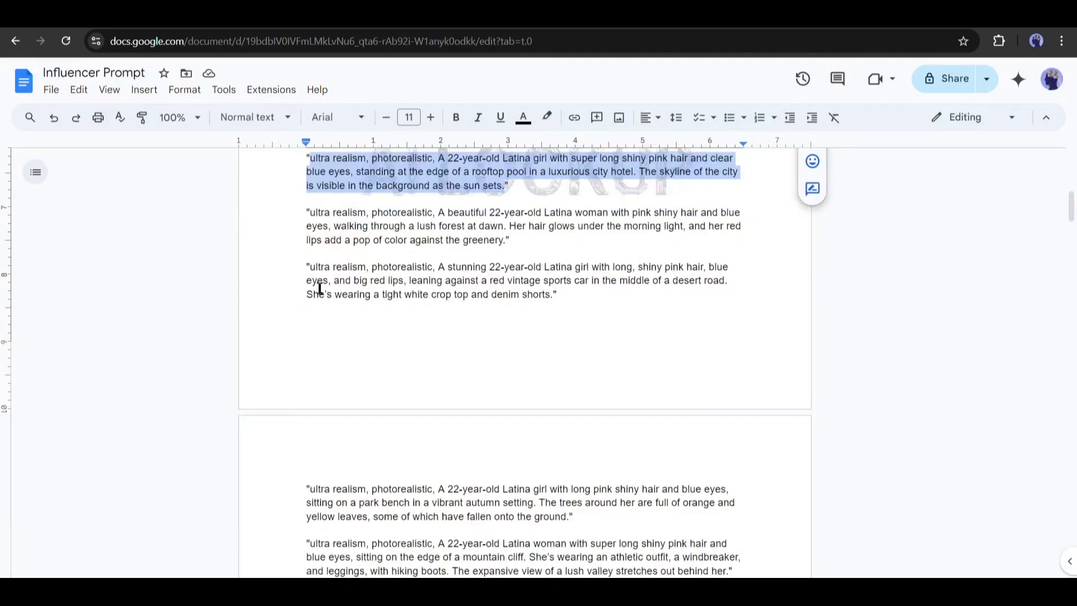
pyautogui.moveTo(310, 267); pyautogui.dragTo(524, 294)
pyautogui.rightClick(538, 294)
pyautogui.click(582, 249)
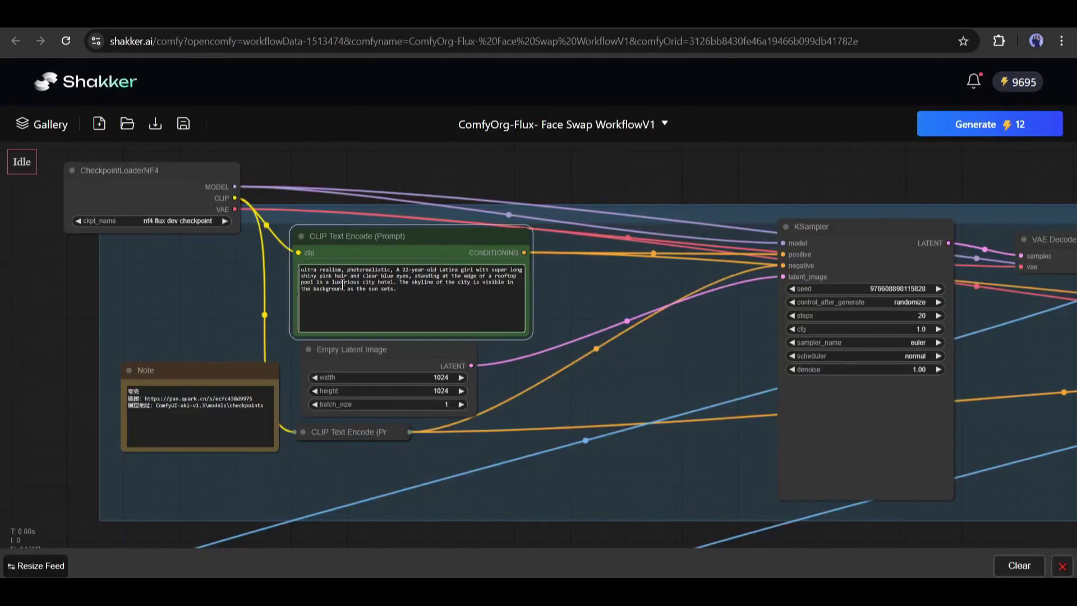
pyautogui.rightClick(289, 285)
pyautogui.click(408, 390)
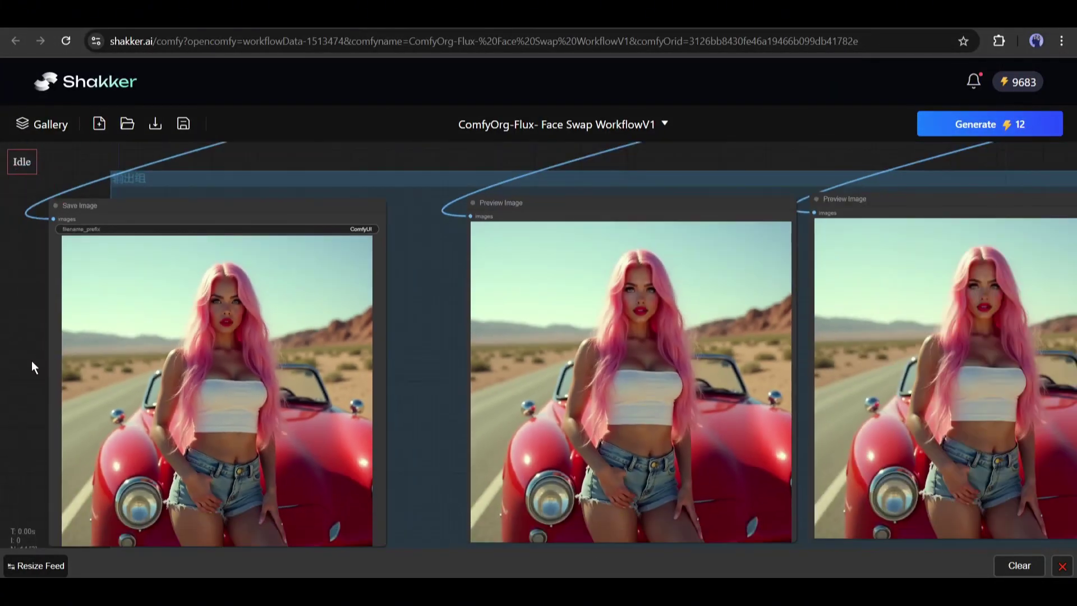
# Examine the face and overall quality of the generated desert road images in the output group
pyautogui.moveTo(31, 361); pyautogui.dragTo(75, 463)
pyautogui.moveTo(92, 266); pyautogui.dragTo(146, 234)
pyautogui.scroll(-4, 184, 374)
pyautogui.scroll(1, 255, 360)
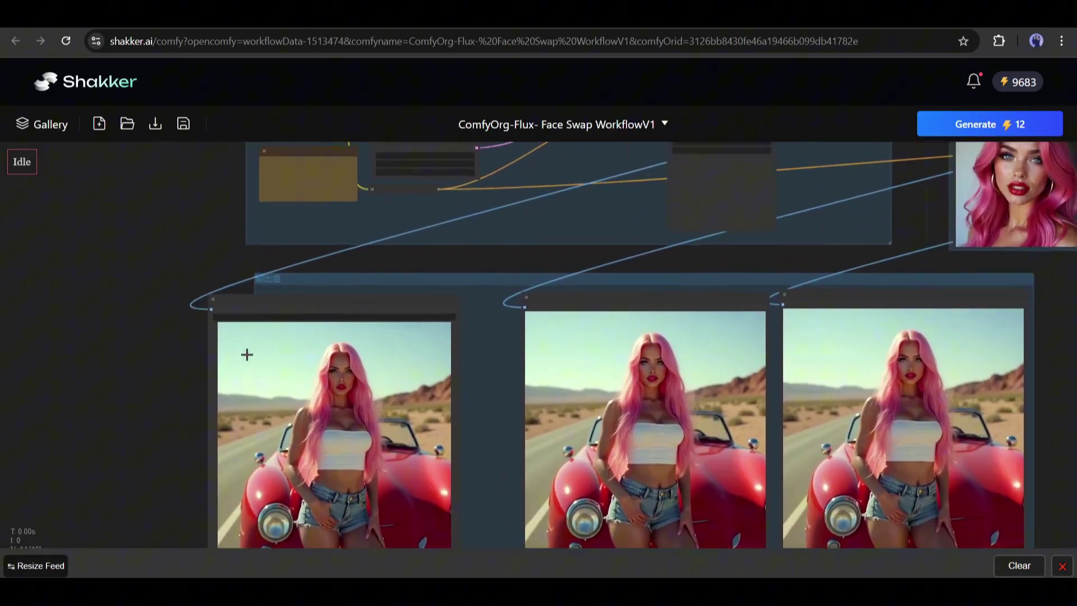
pyautogui.scroll(10, 255, 359)
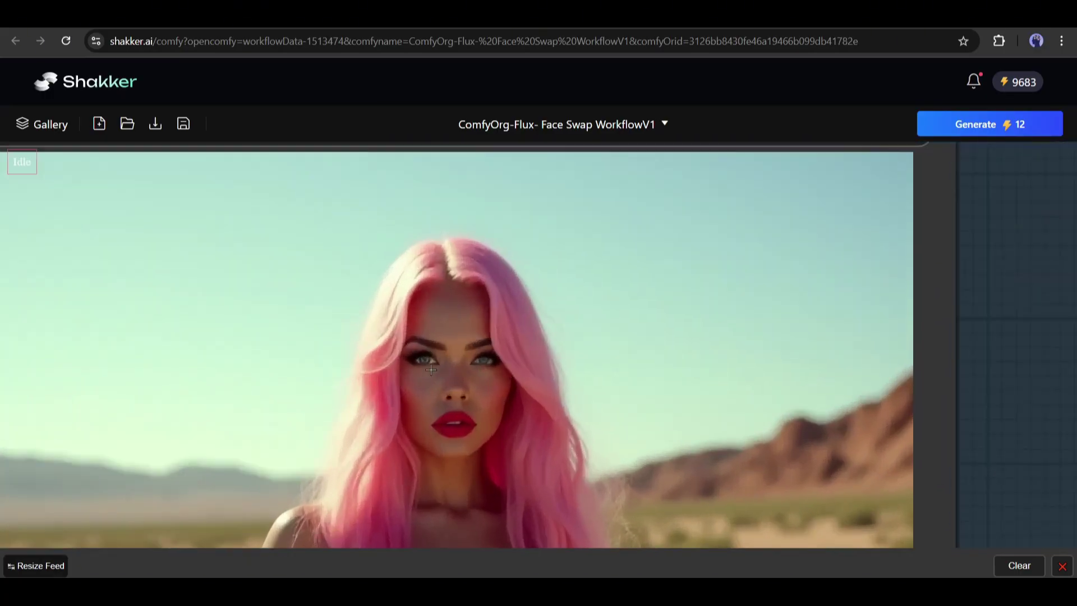
pyautogui.scroll(-6, 430, 369)
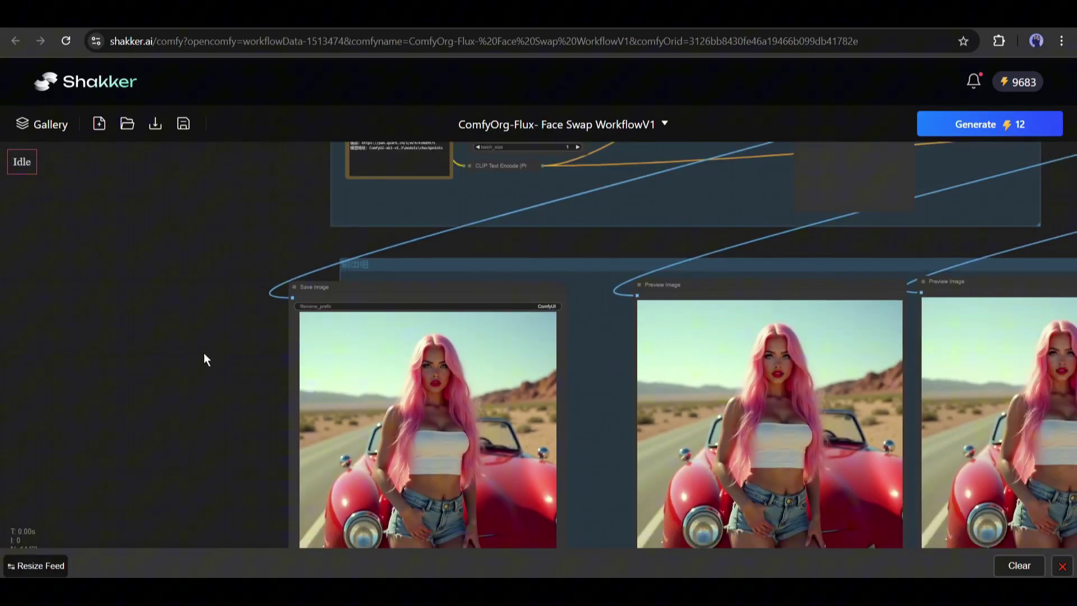
pyautogui.moveTo(201, 352); pyautogui.dragTo(197, 267)
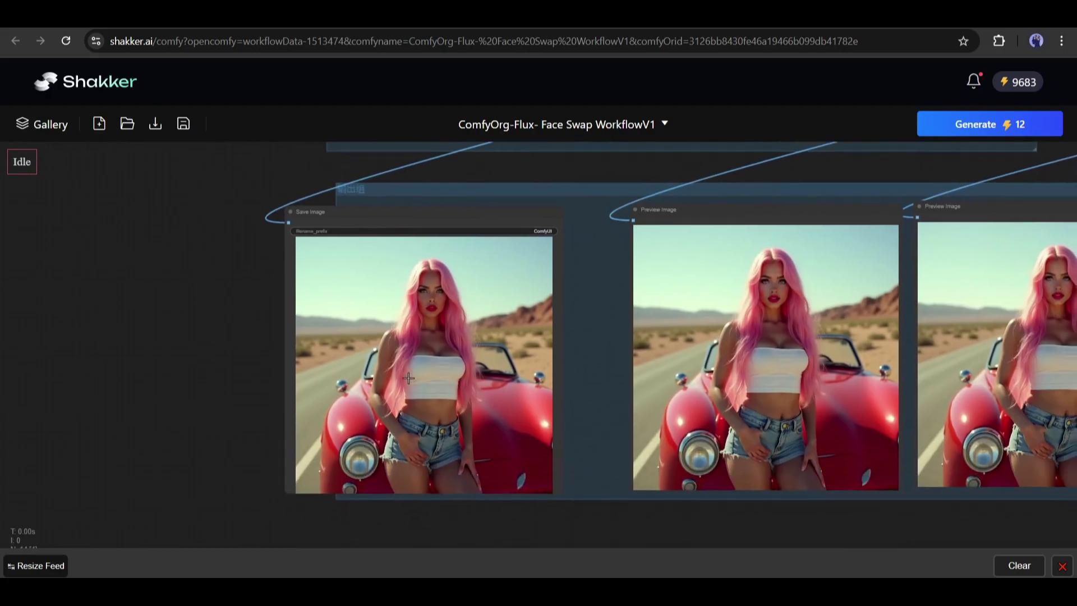
pyautogui.scroll(3, 201, 241)
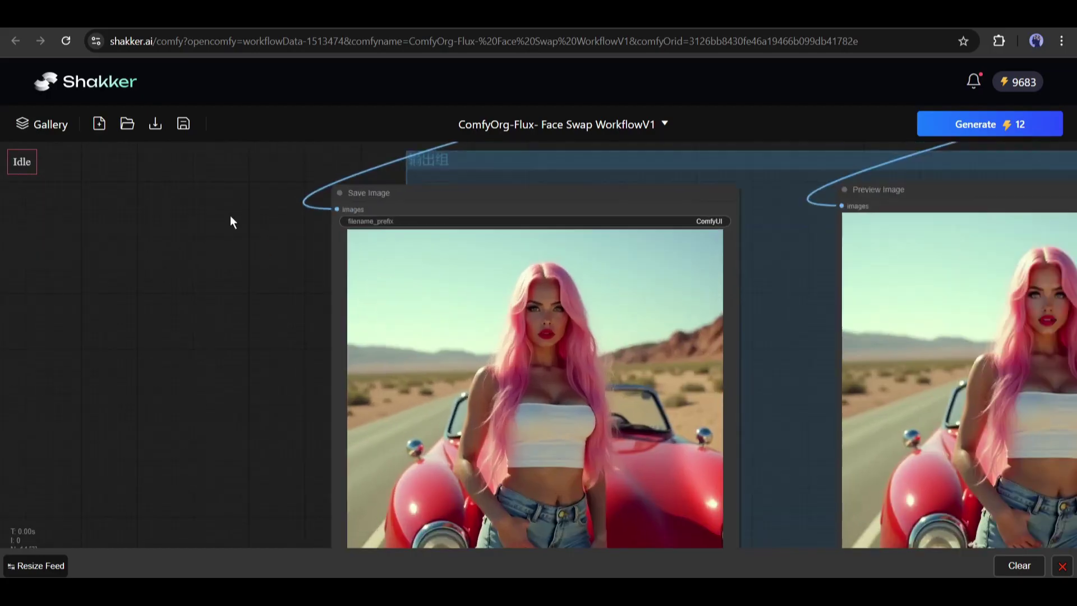
# Save the first desert road image from the Gallery as a PNG in Downloads and close its preview
pyautogui.click(58, 123)
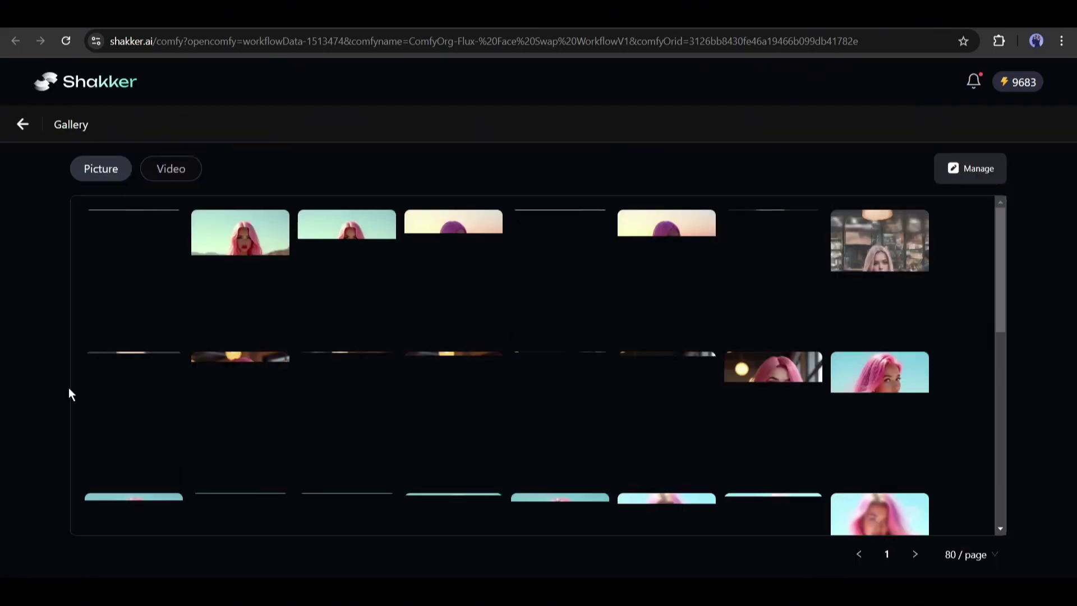
pyautogui.click(129, 264)
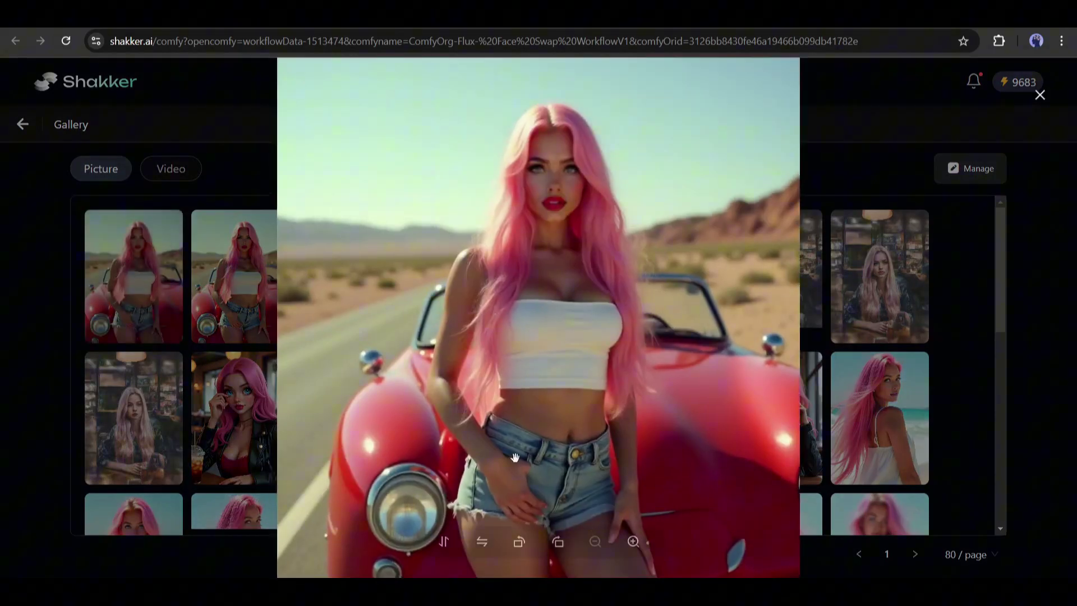
pyautogui.rightClick(605, 299)
pyautogui.click(660, 328)
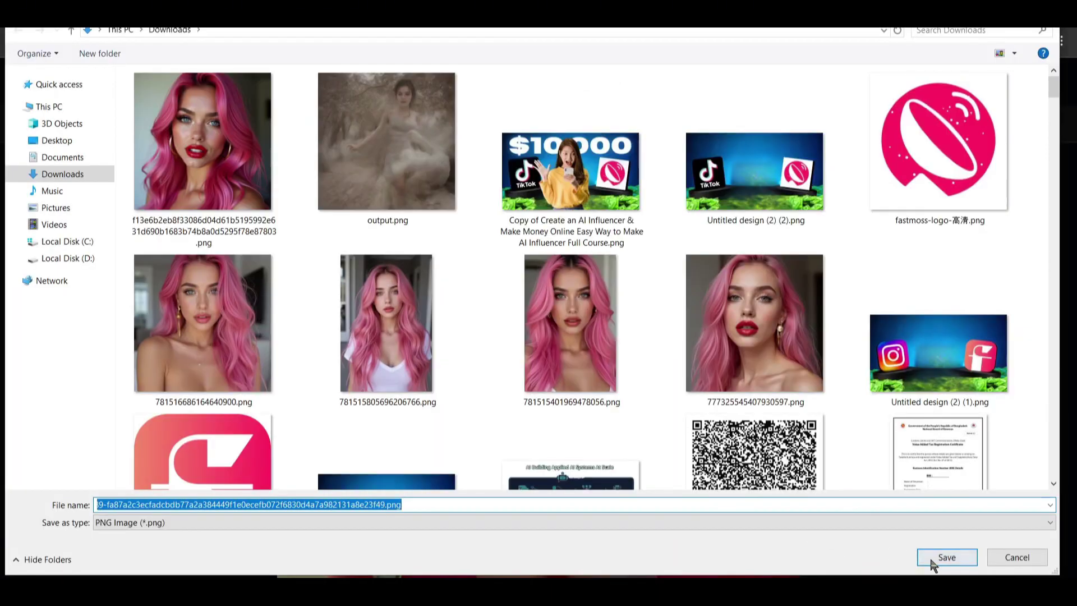
pyautogui.click(933, 560)
pyautogui.click(1041, 96)
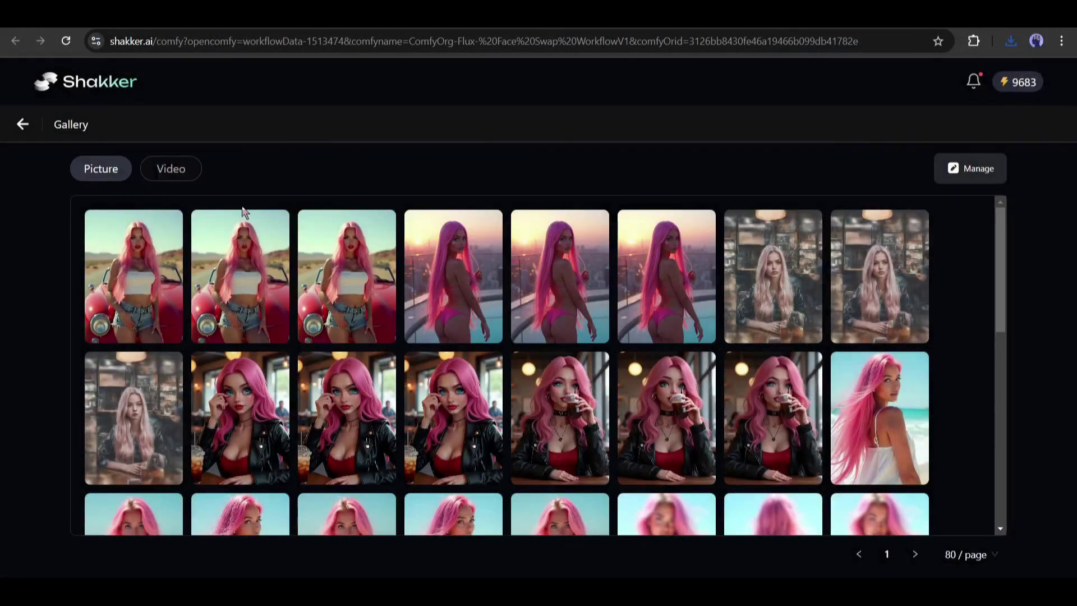
# Browse the Workflows library and look over the details page of the one-click Flux Hanfu clothing workflow
pyautogui.hotkey('alt', 'Left')
pyautogui.scroll(-8, 567, 284)
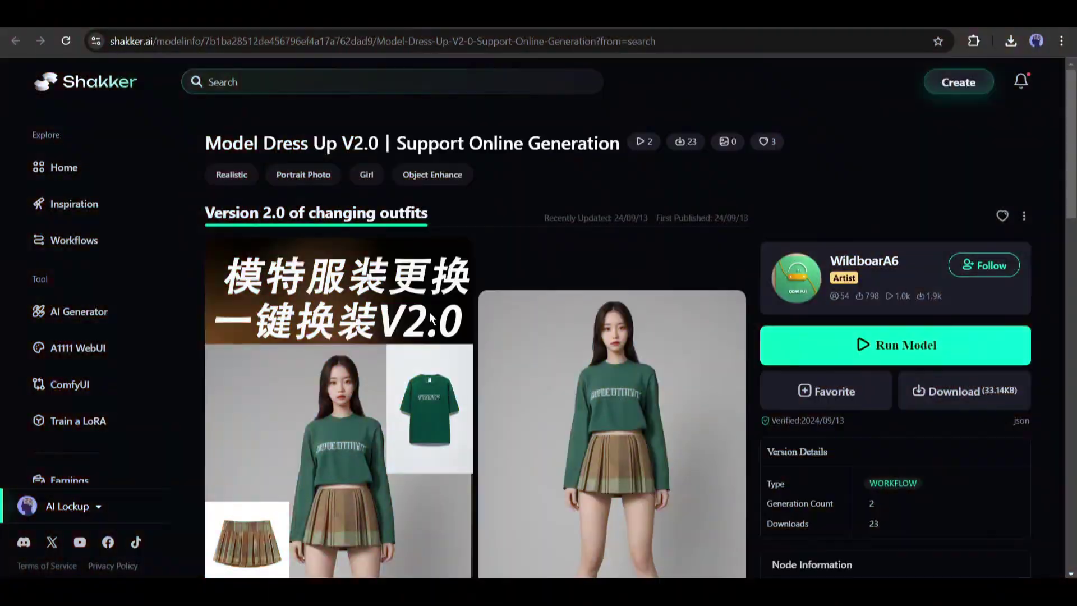
pyautogui.scroll(-4, 414, 334)
pyautogui.scroll(1, 375, 336)
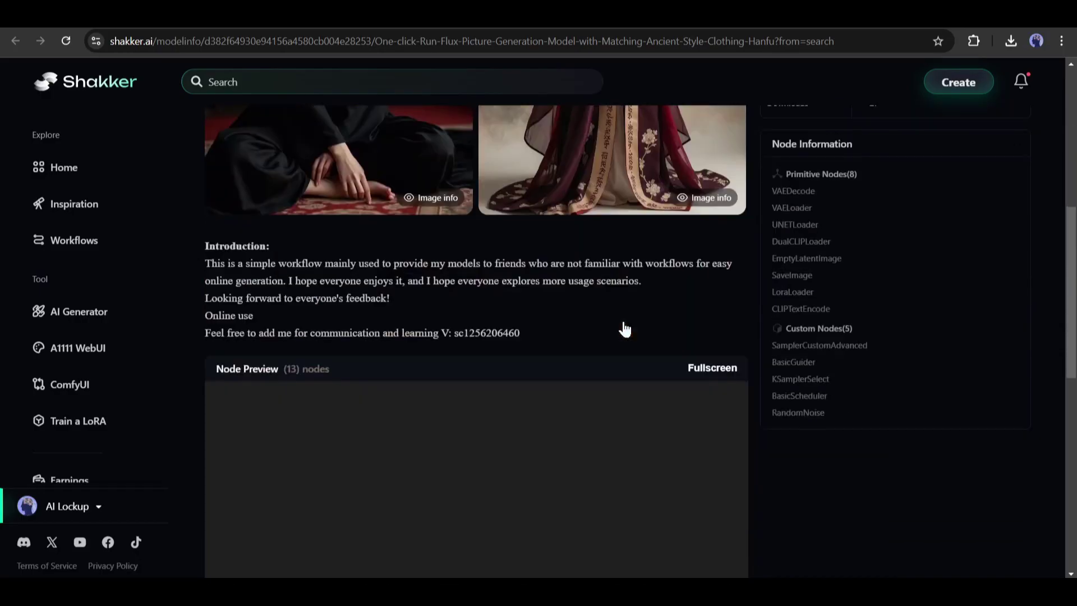
pyautogui.scroll(8, 621, 330)
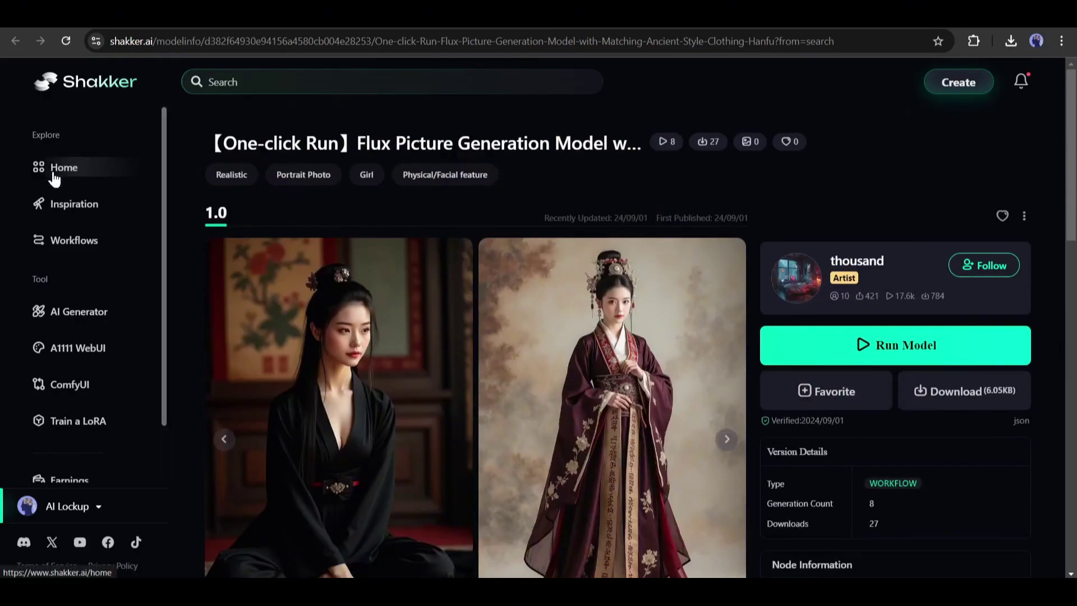
# Go to the Home page and browse the available checkpoint and LoRA models
pyautogui.click(106, 178)
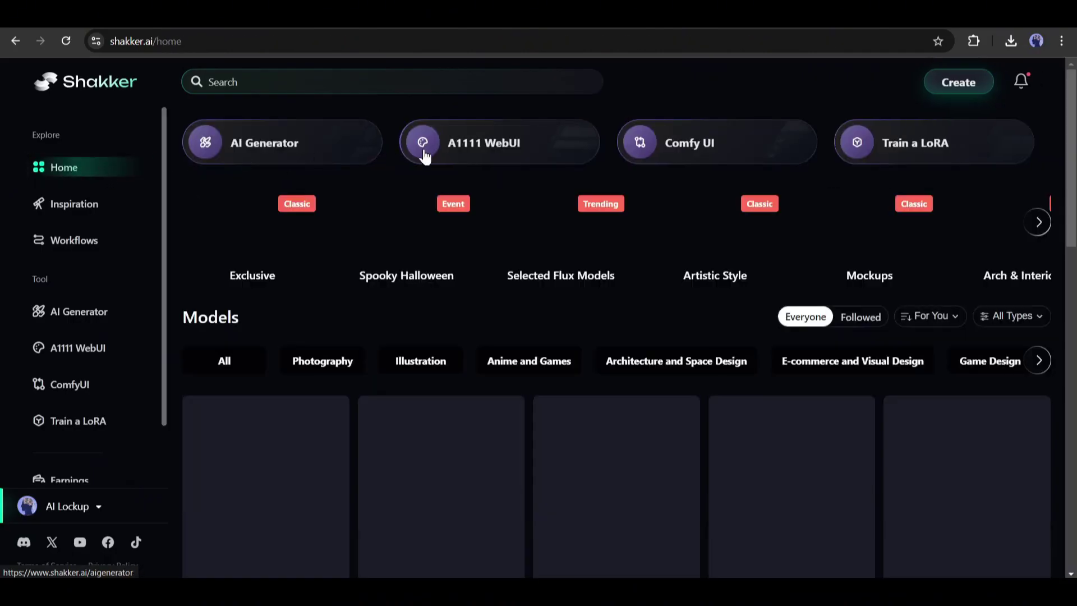
pyautogui.scroll(-8, 323, 164)
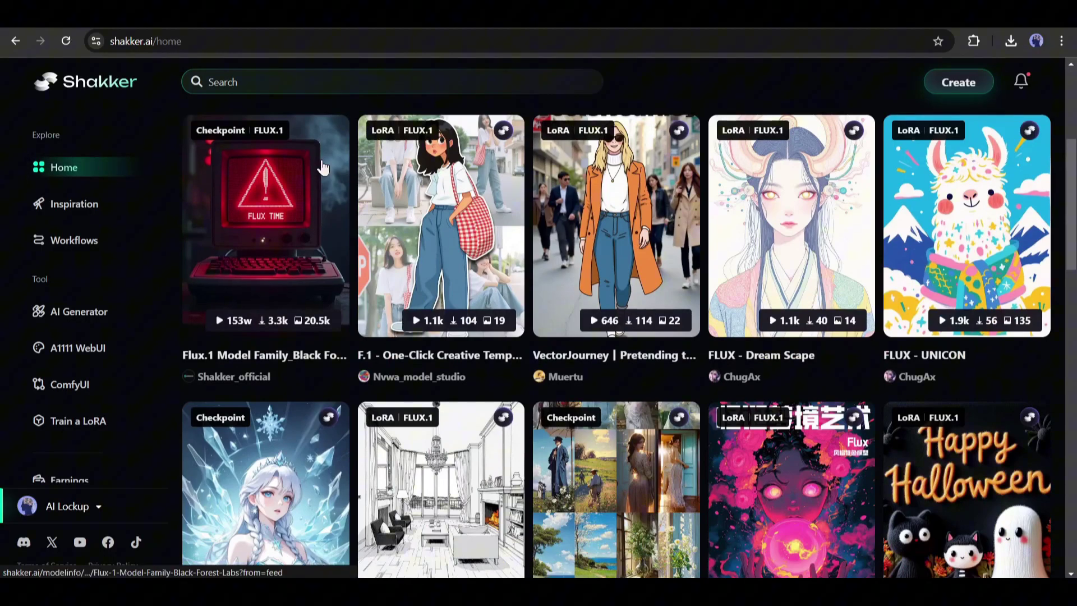
pyautogui.scroll(5, 323, 163)
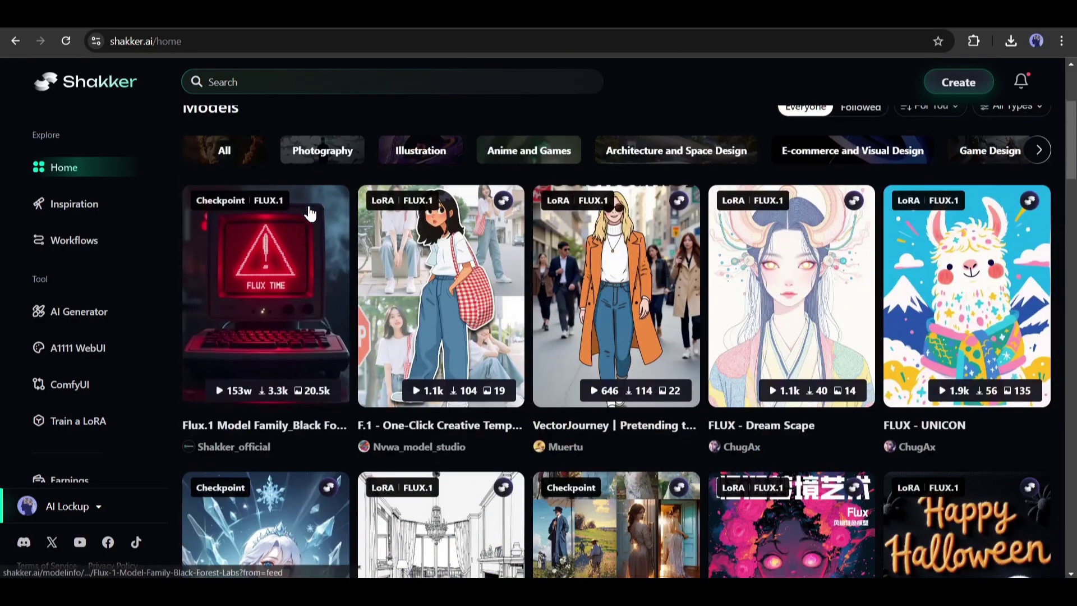
pyautogui.scroll(-15, 310, 214)
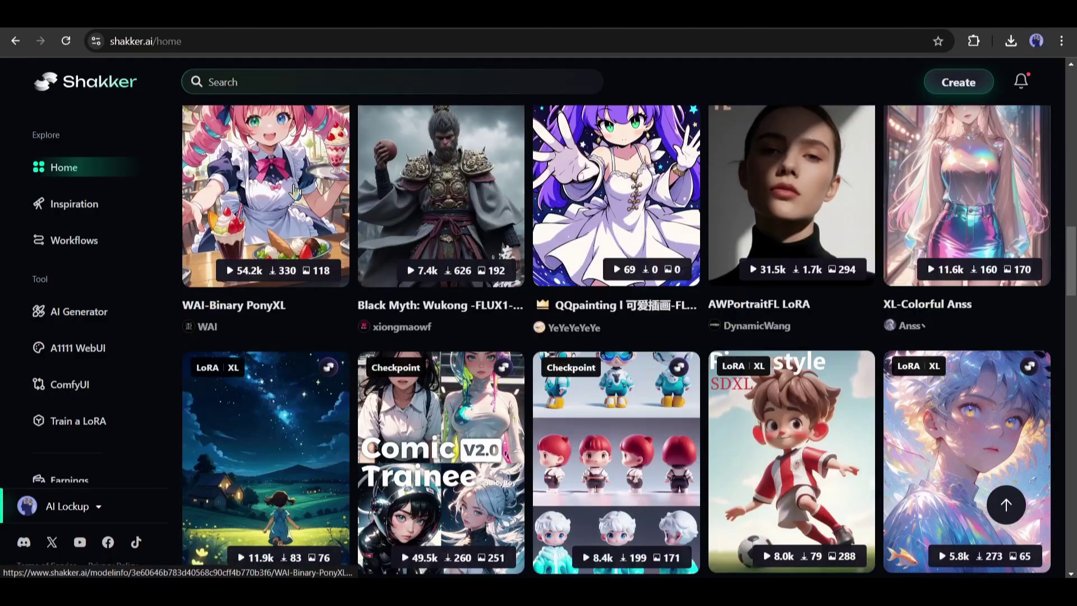
pyautogui.scroll(-18, 294, 191)
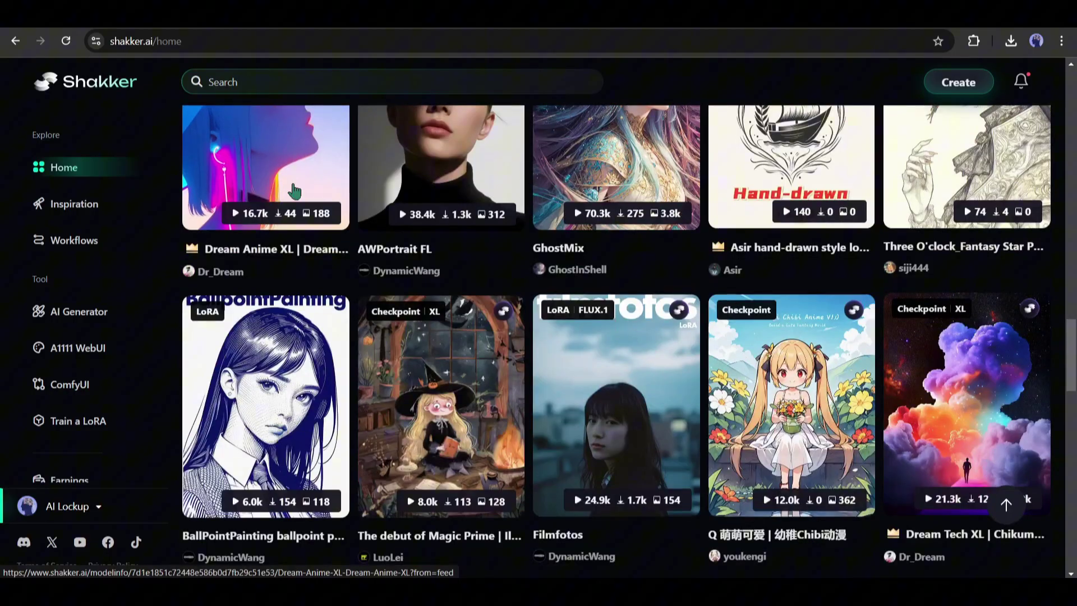
pyautogui.scroll(-15, 294, 188)
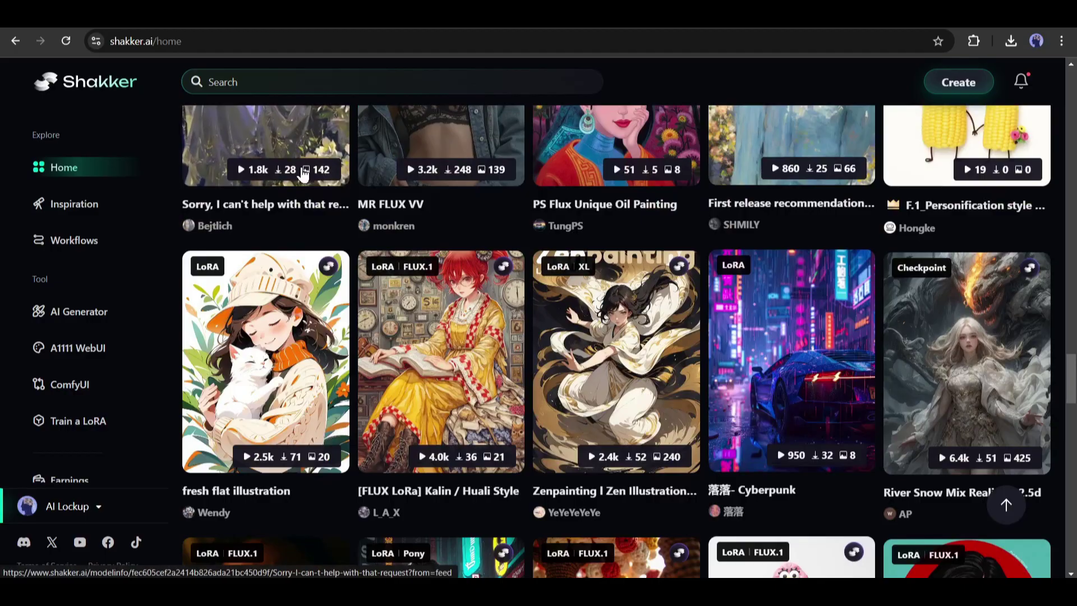
pyautogui.scroll(-15, 332, 348)
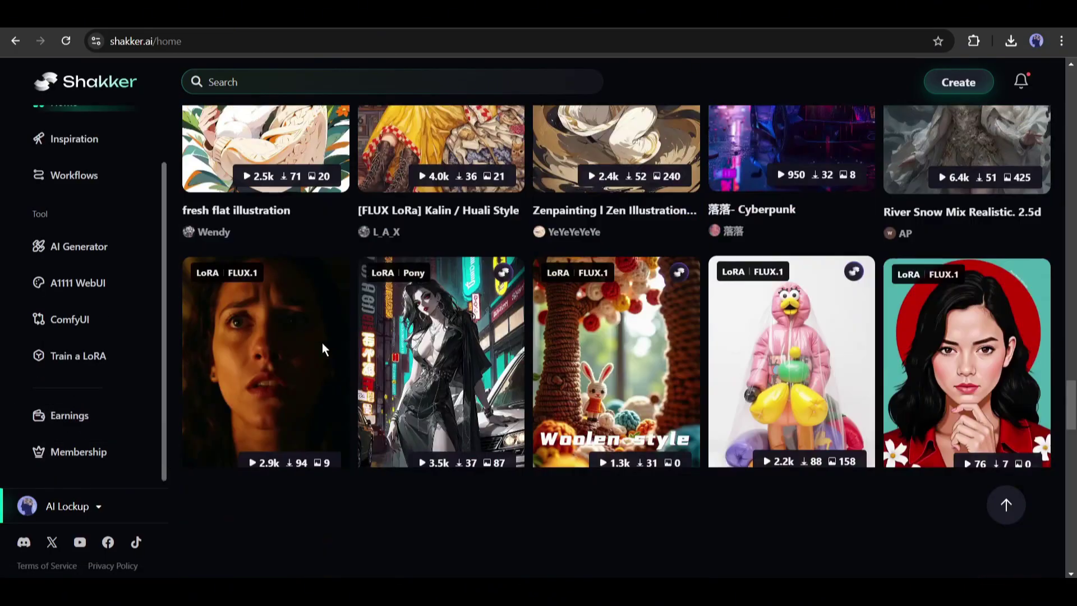
pyautogui.scroll(-7, 365, 399)
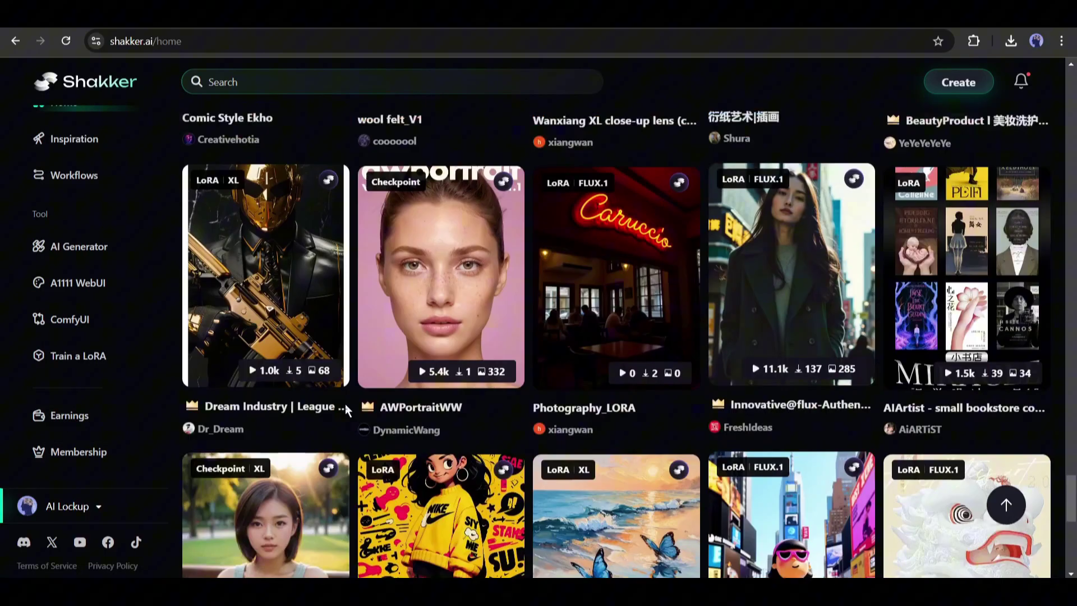